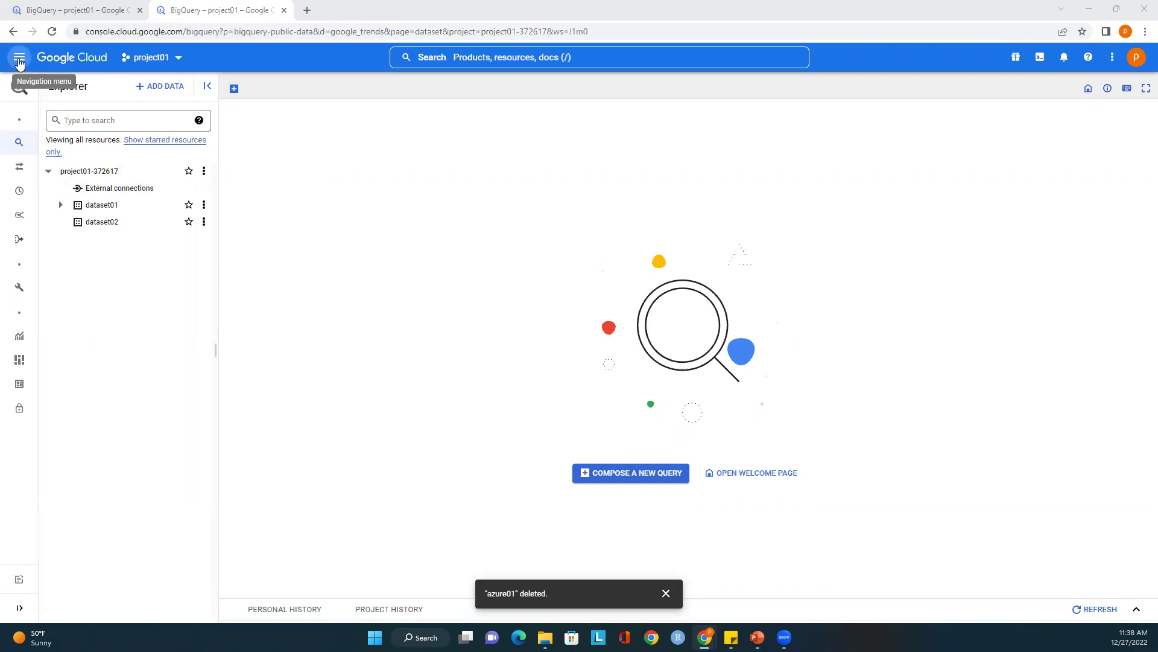
Step: Open BigQuery from the console's pinned products
left_click(19, 60)
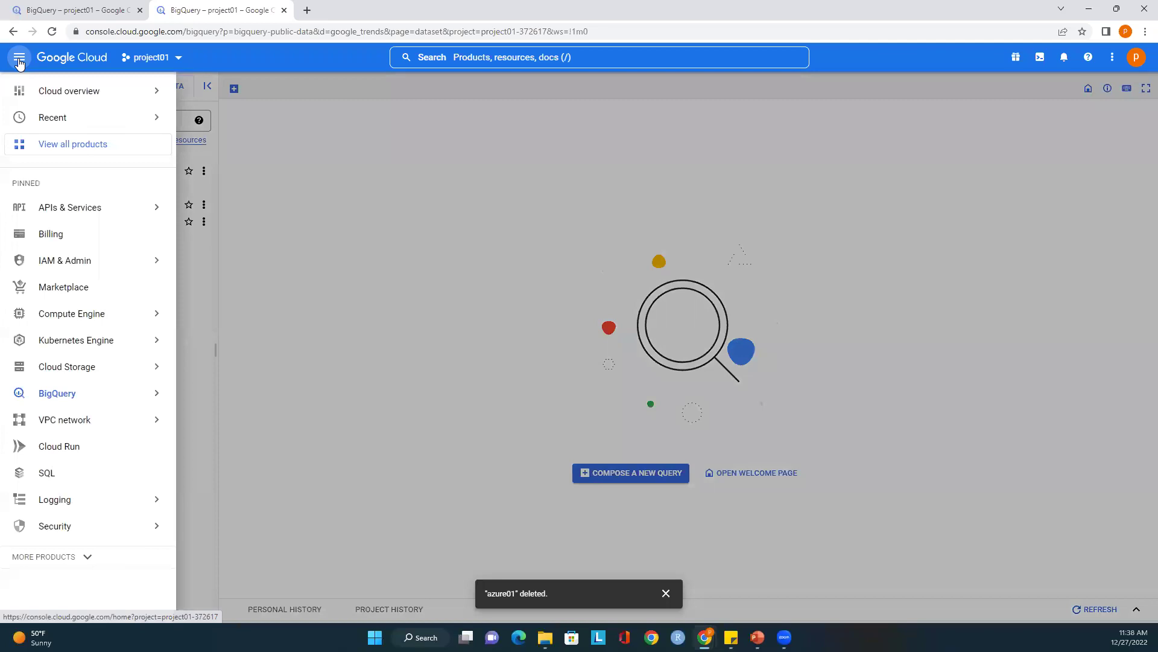
mouse_move(73, 401)
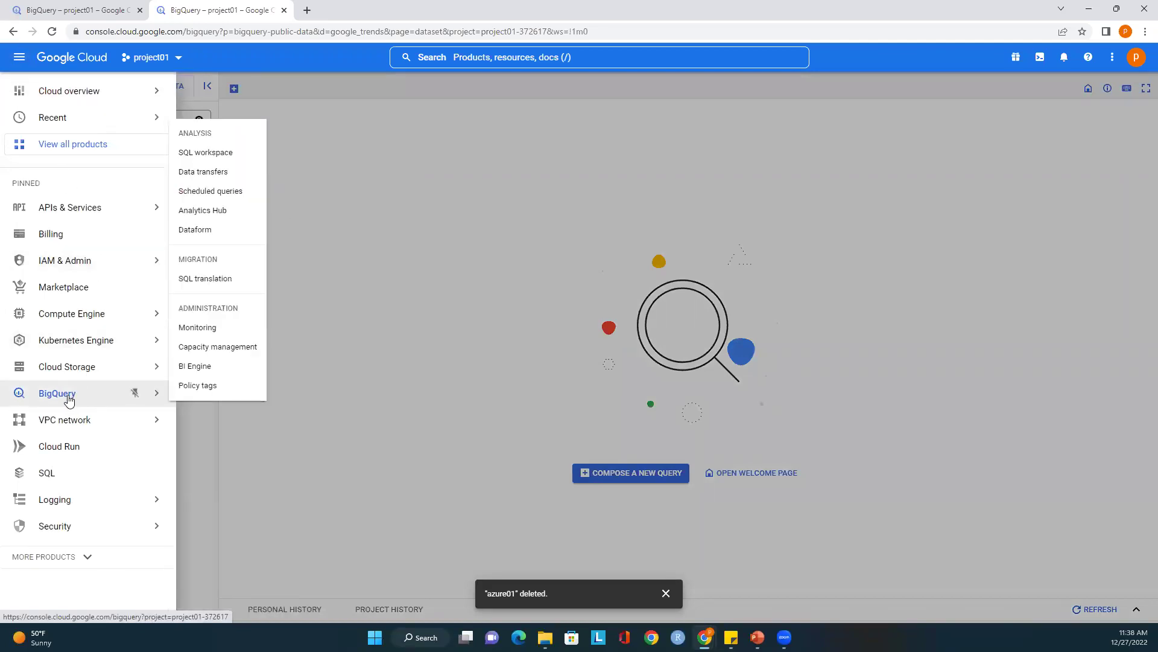
left_click(69, 398)
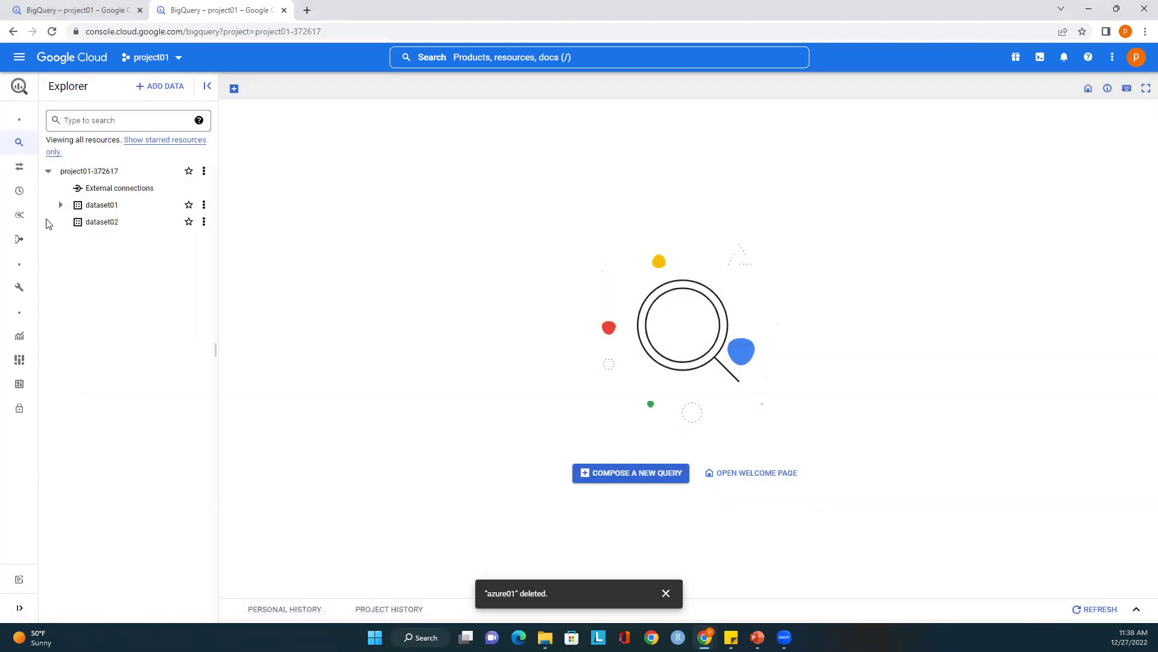
Step: Search the console's products and resources for "big query", and dismiss the suggestions without opening any
left_click(19, 58)
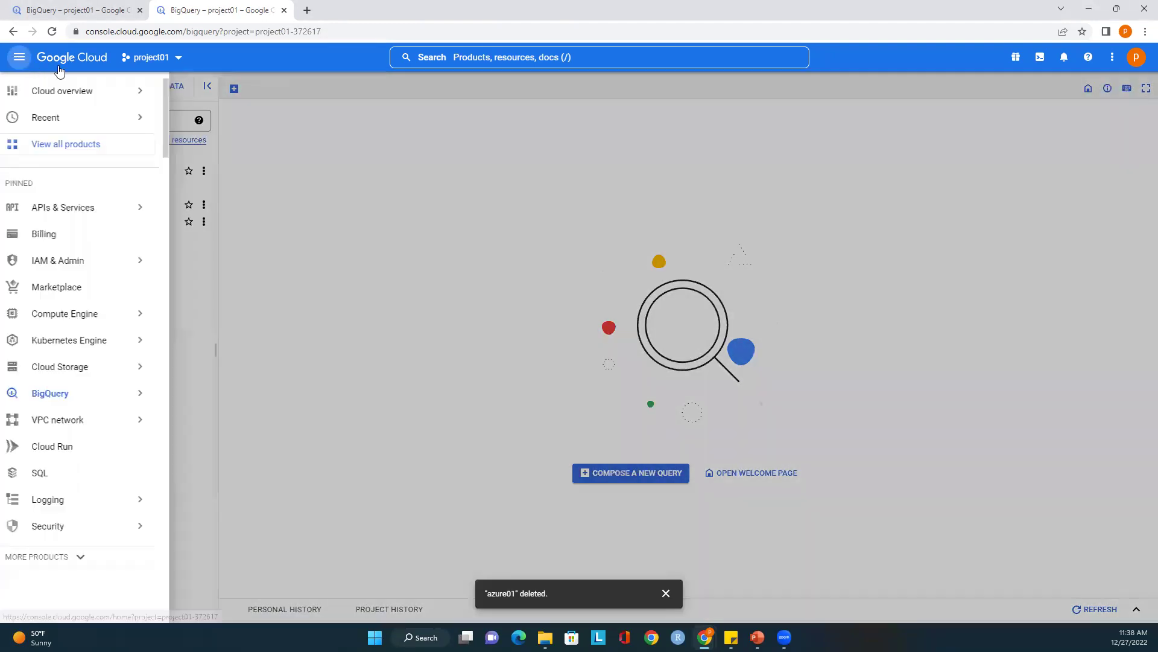
left_click(374, 91)
left_click(435, 57)
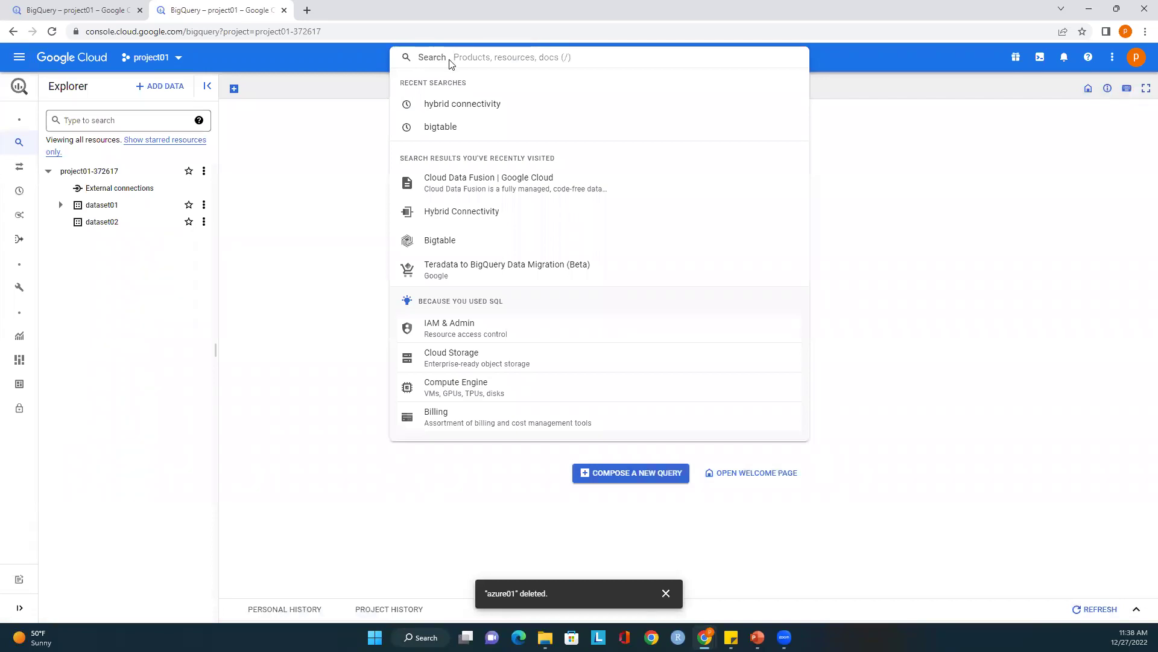
type("big query")
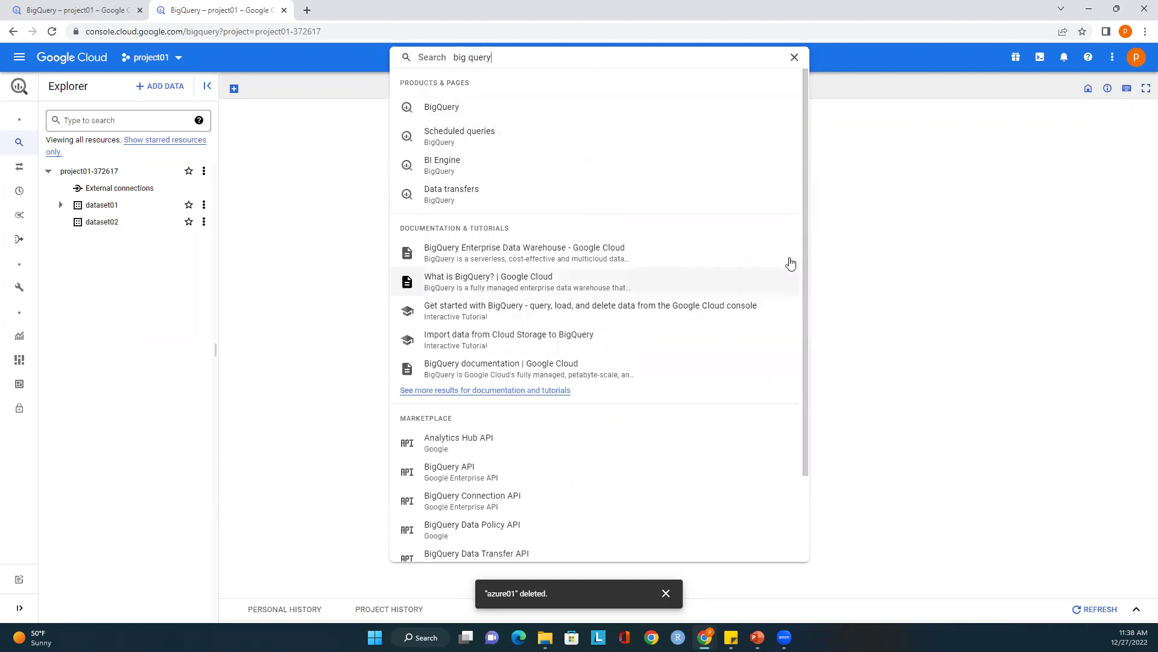
left_click(861, 105)
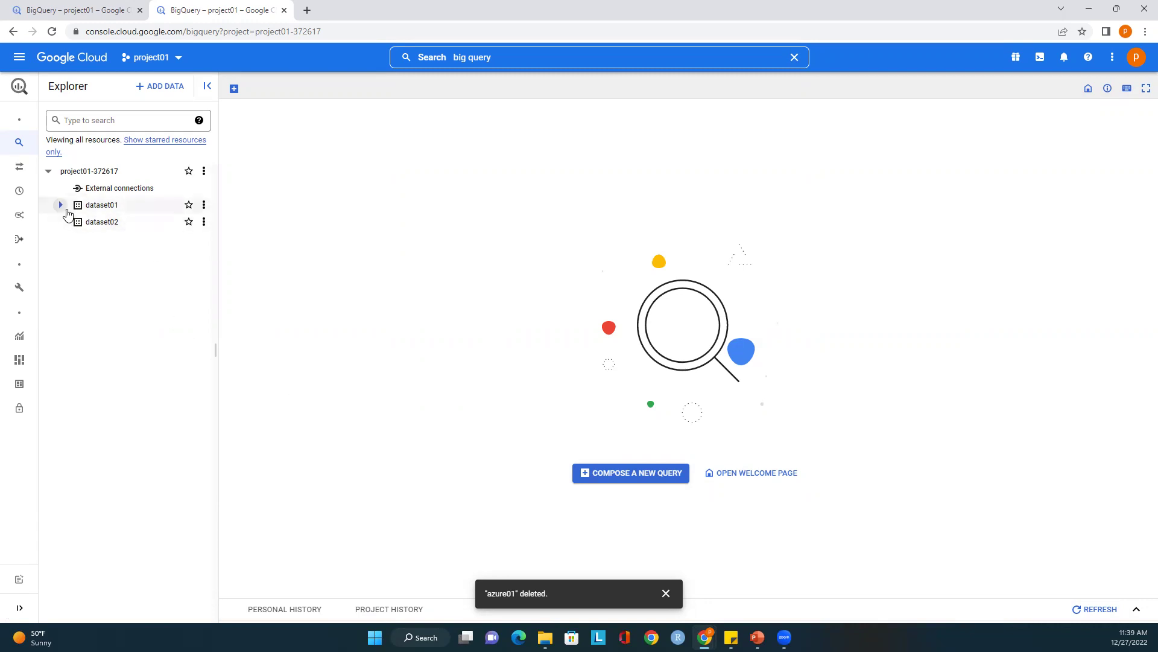
Step: Look over the tables inside dataset01 and the project selection dialog, keeping project01 as the current project
left_click(62, 206)
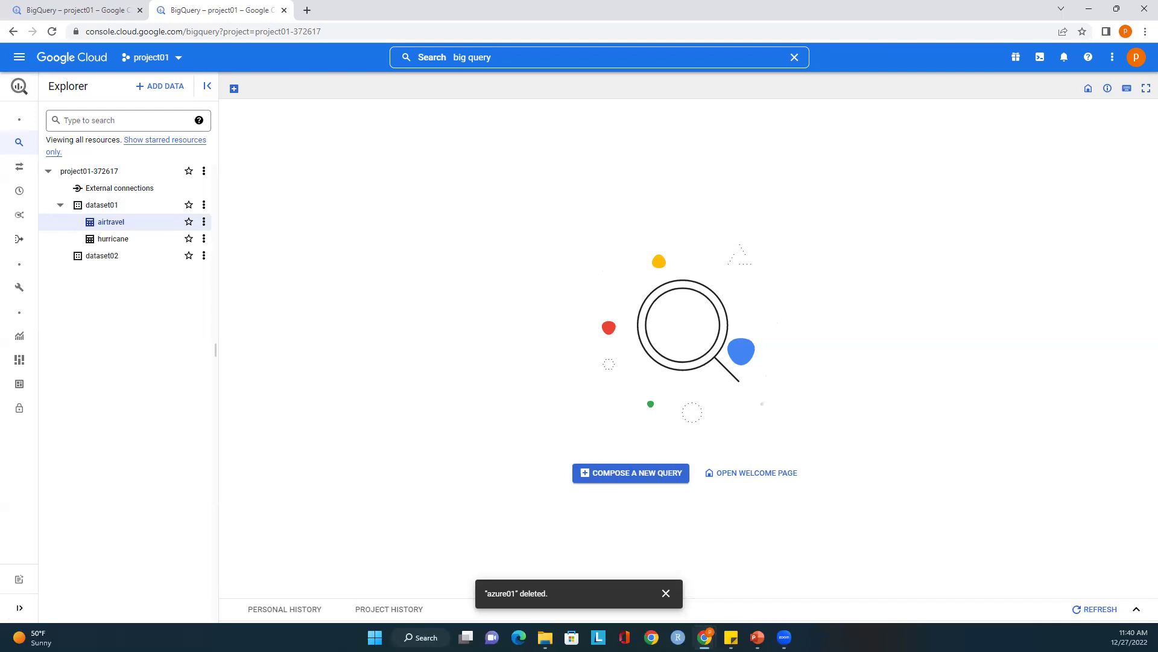
left_click(177, 60)
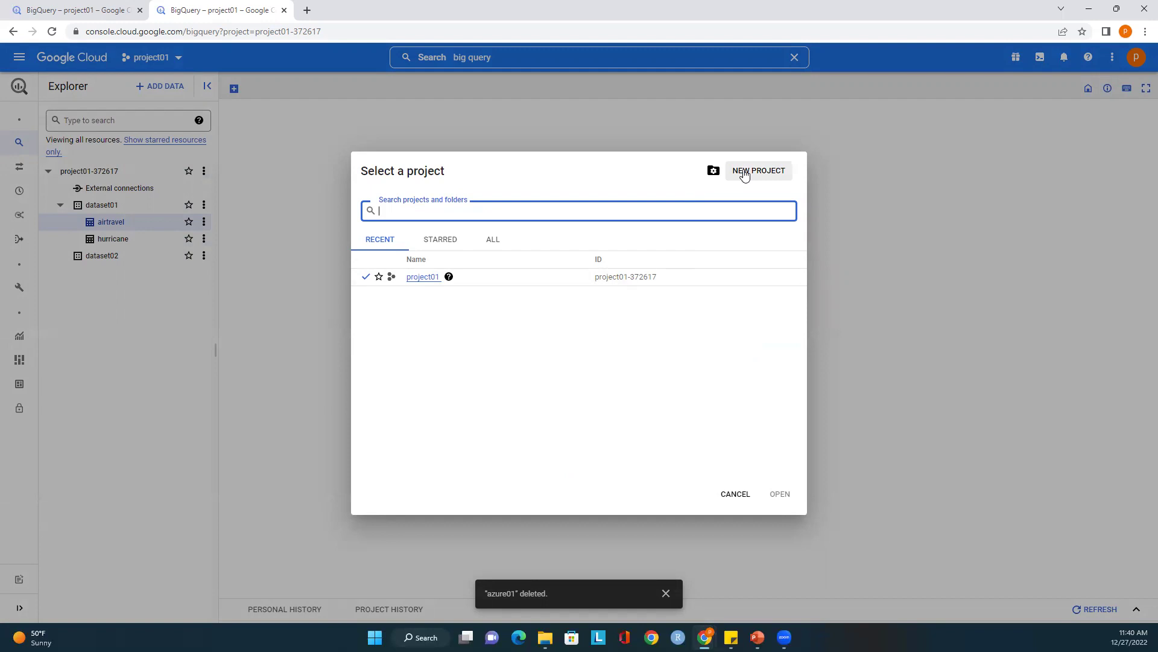
left_click(731, 494)
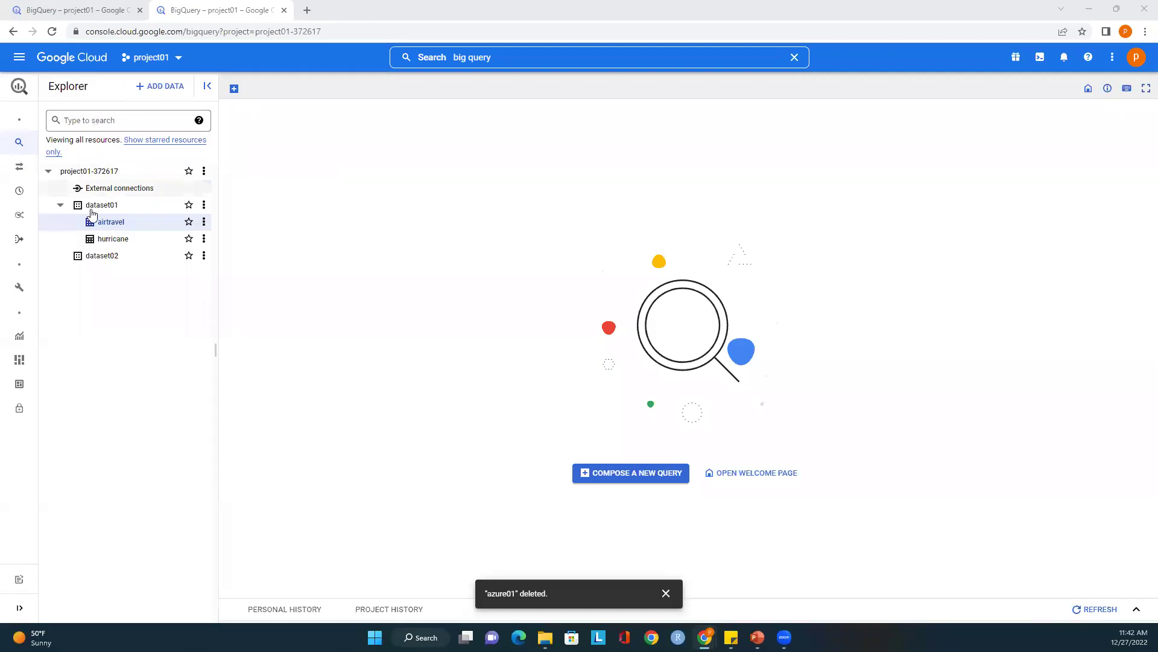
left_click(60, 206)
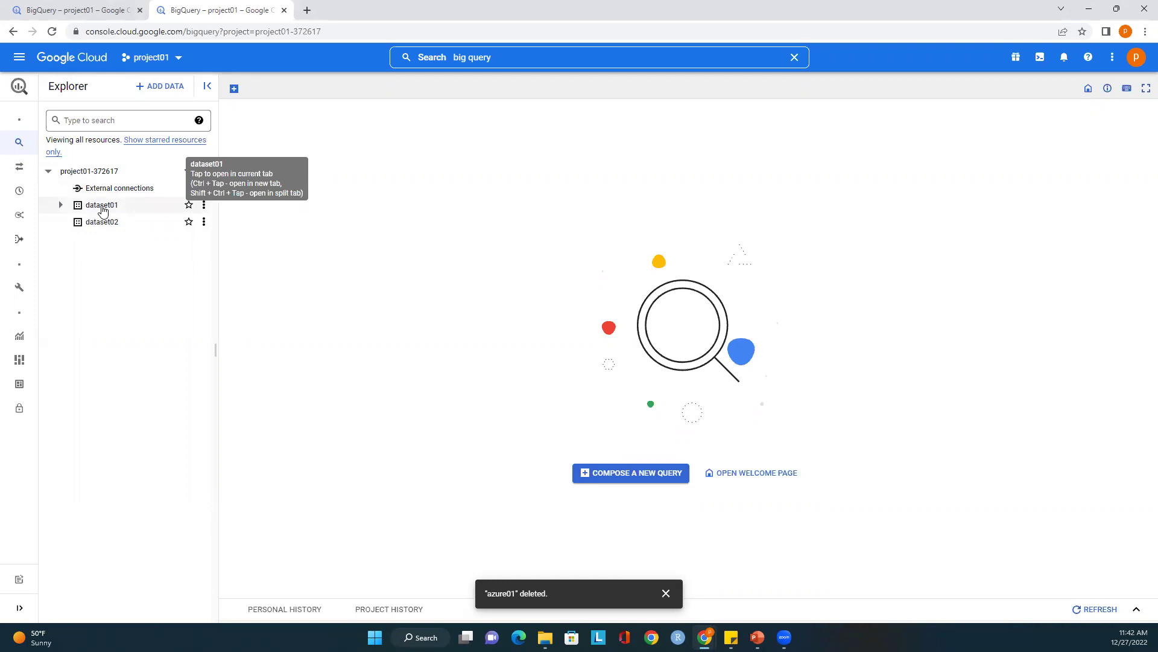
Step: Open dataset02 and examine the available sources for creating a table in it, keeping Empty table
left_click(97, 222)
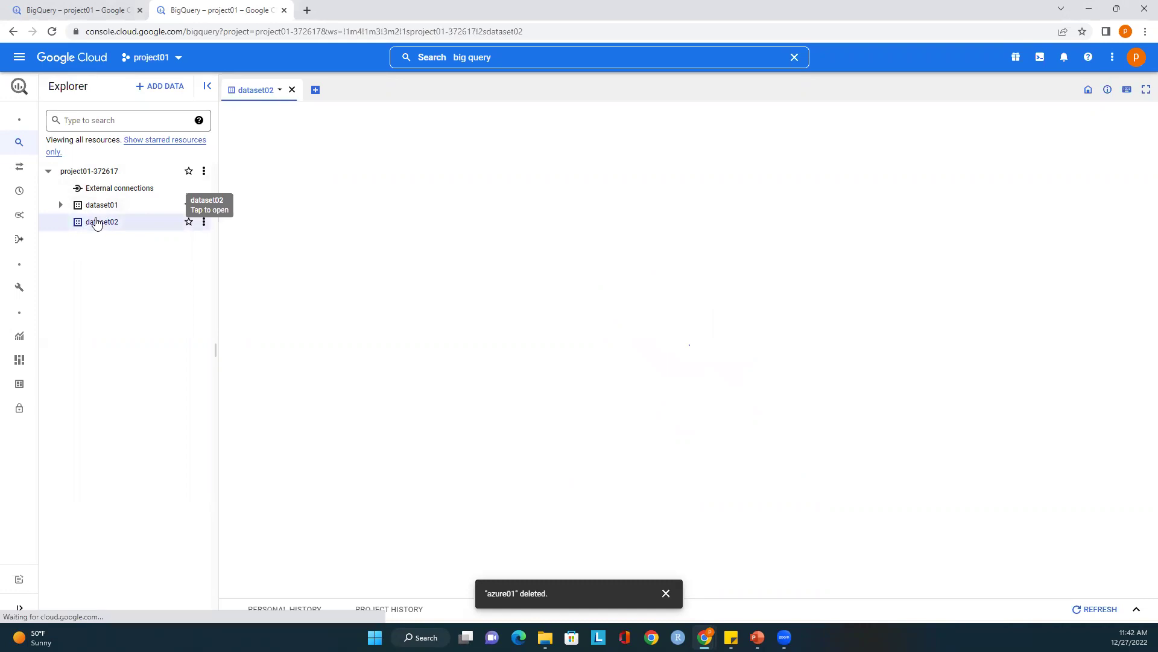
left_click(204, 223)
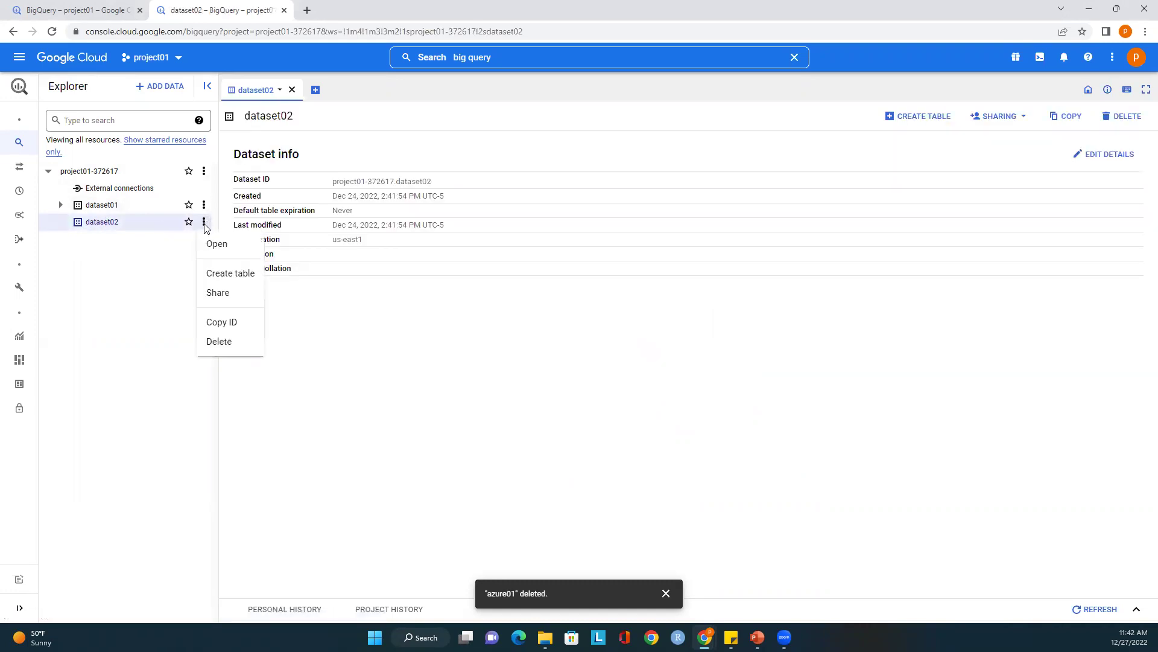
left_click(224, 272)
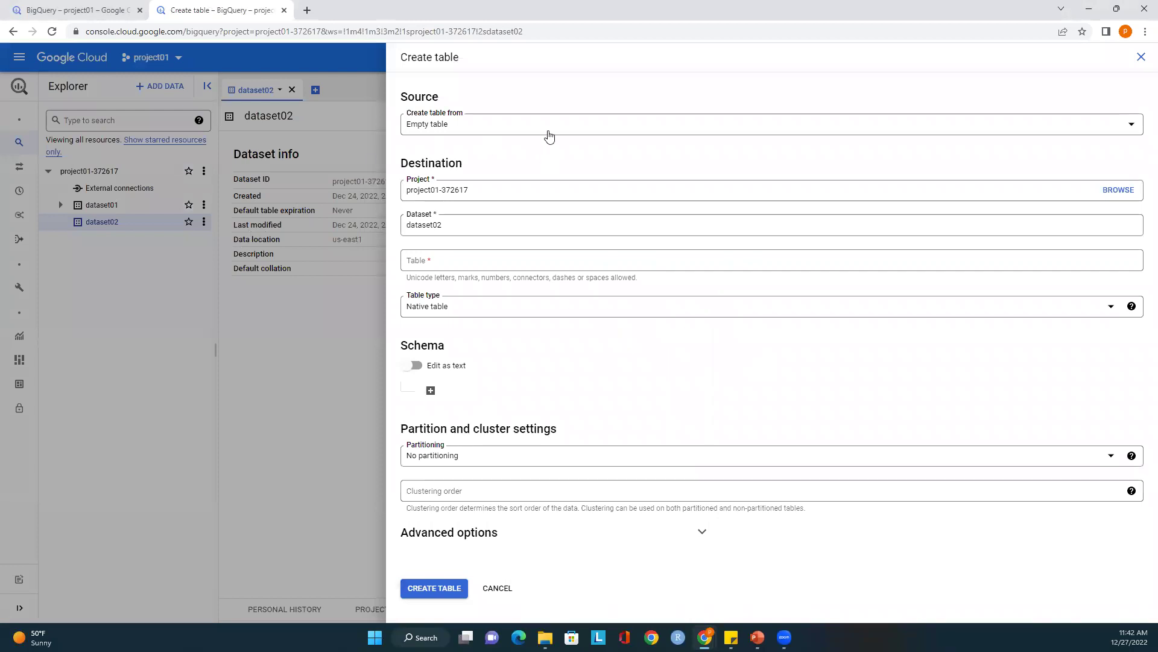
left_click(549, 136)
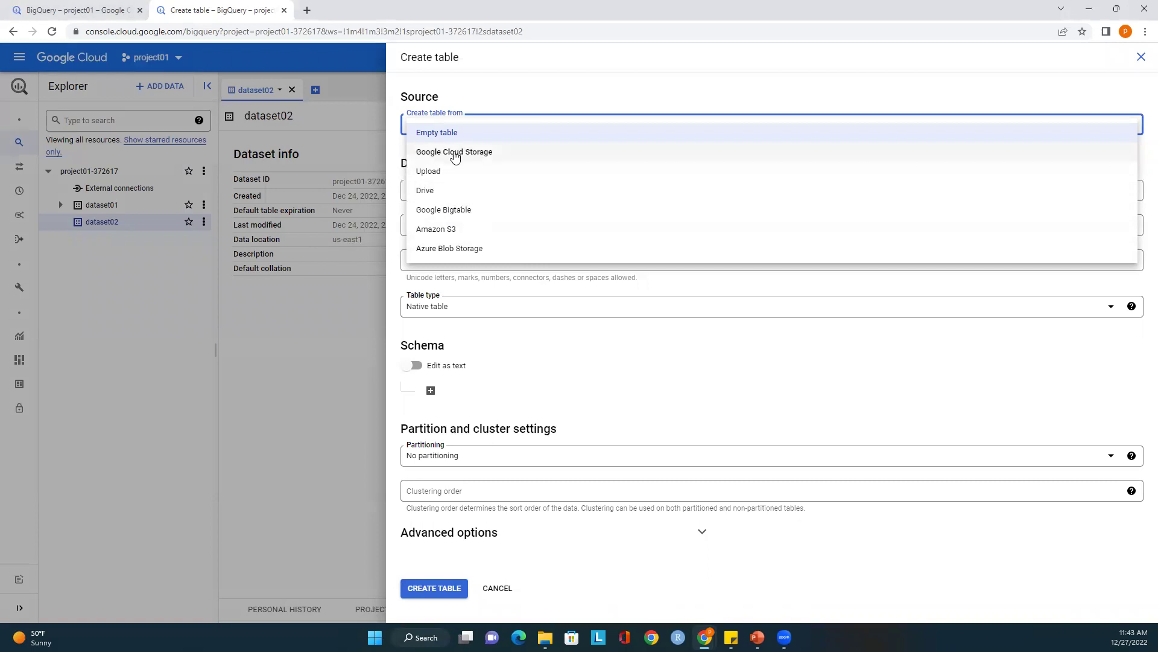
left_click(556, 96)
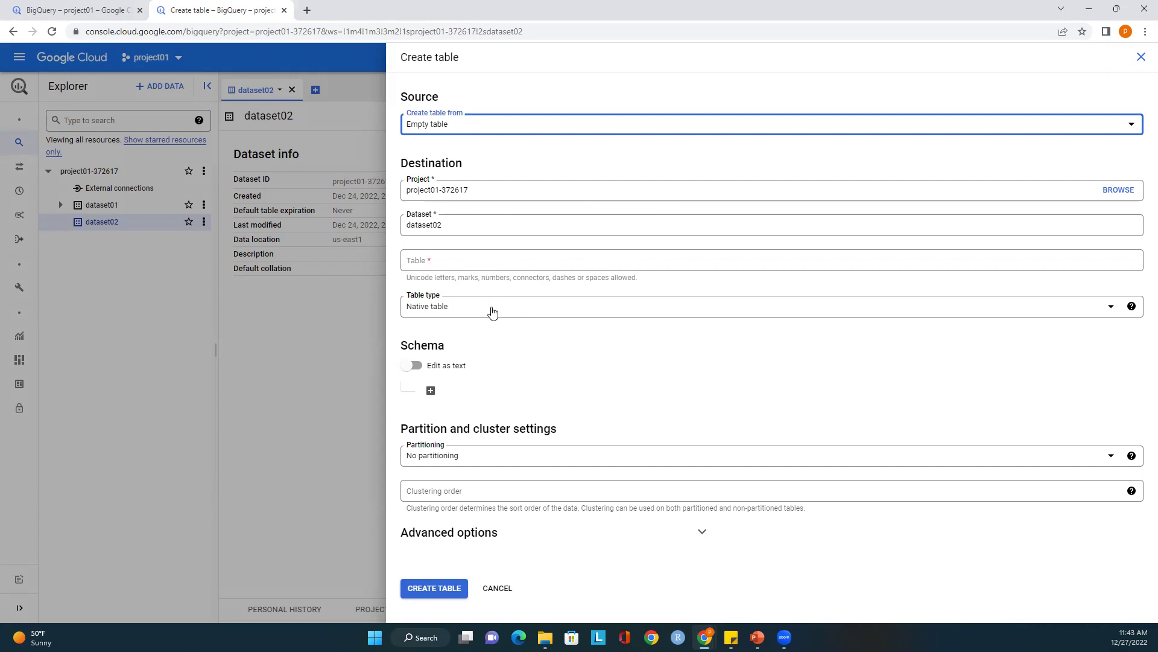
Step: Check the table type options for the new table, keeping Native table, and quit the table creation without saving
left_click(492, 309)
left_click(492, 313)
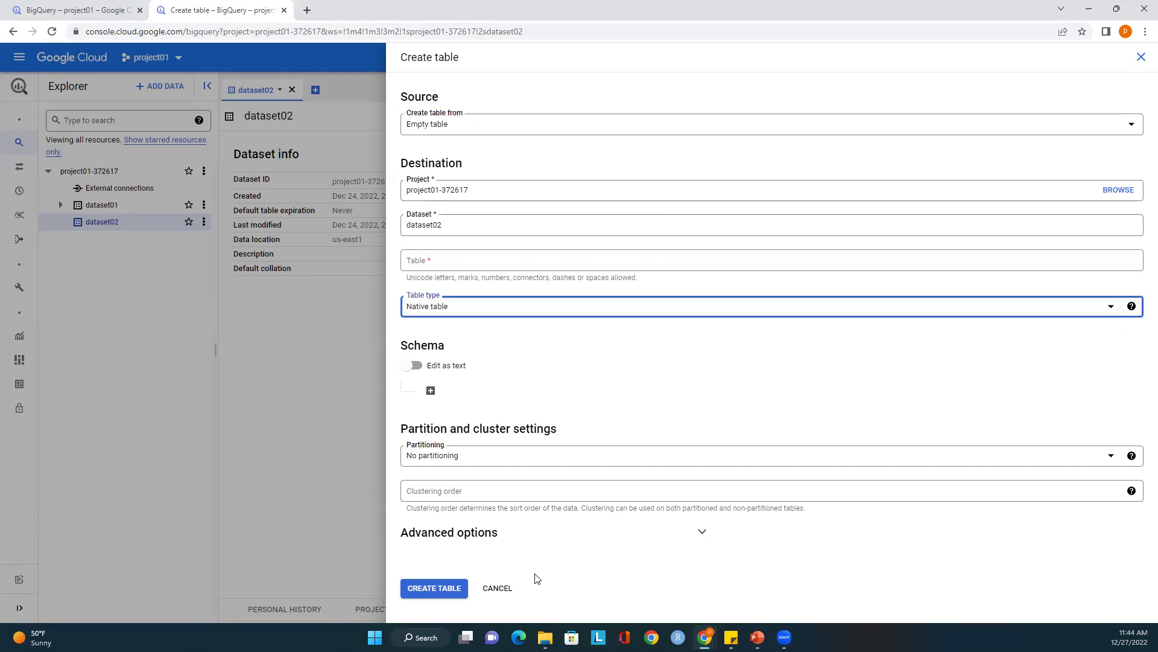
left_click(504, 594)
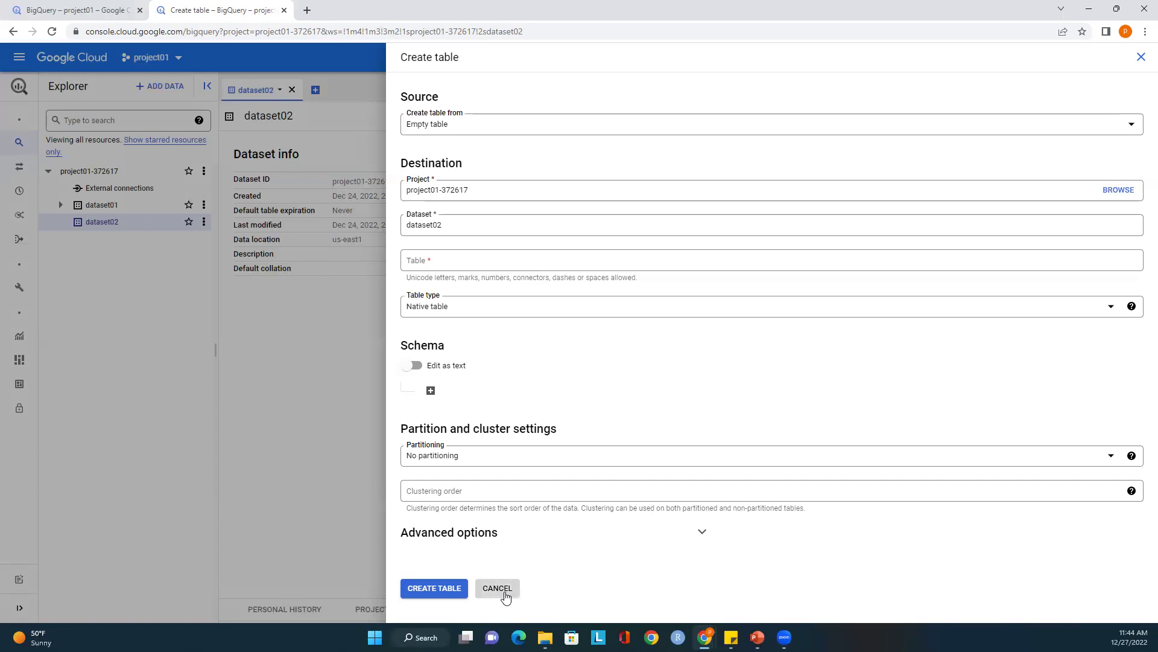
left_click(506, 595)
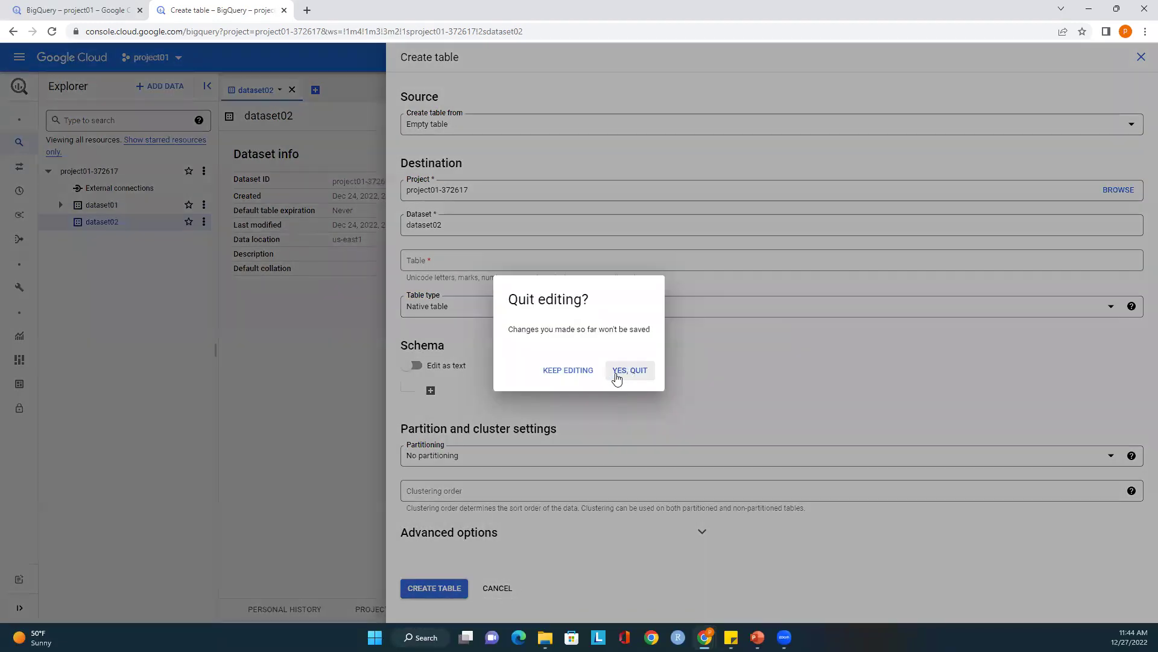
left_click(621, 373)
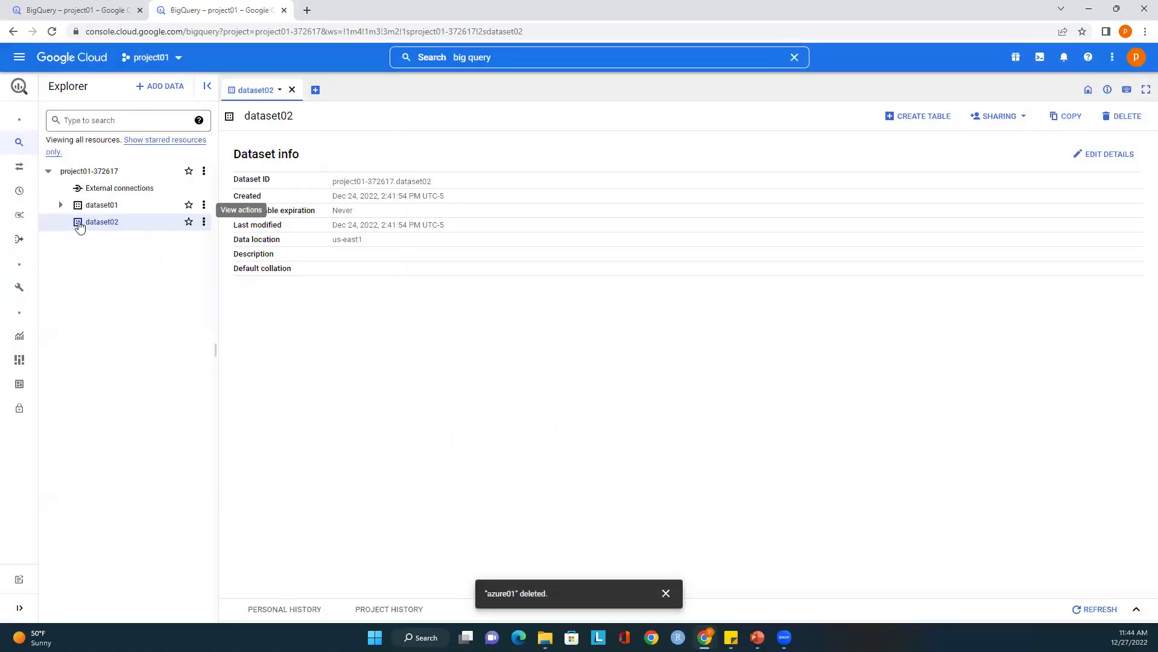
Step: Open dataset01 and display the schema of its hurricane table
left_click(98, 206)
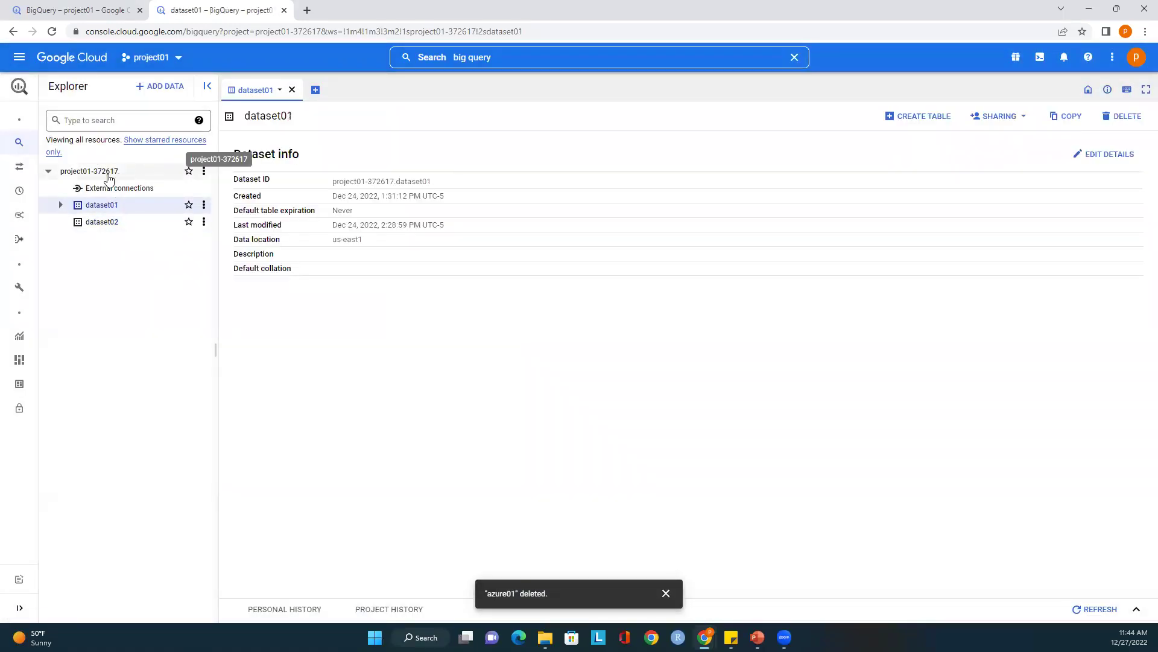
left_click(60, 205)
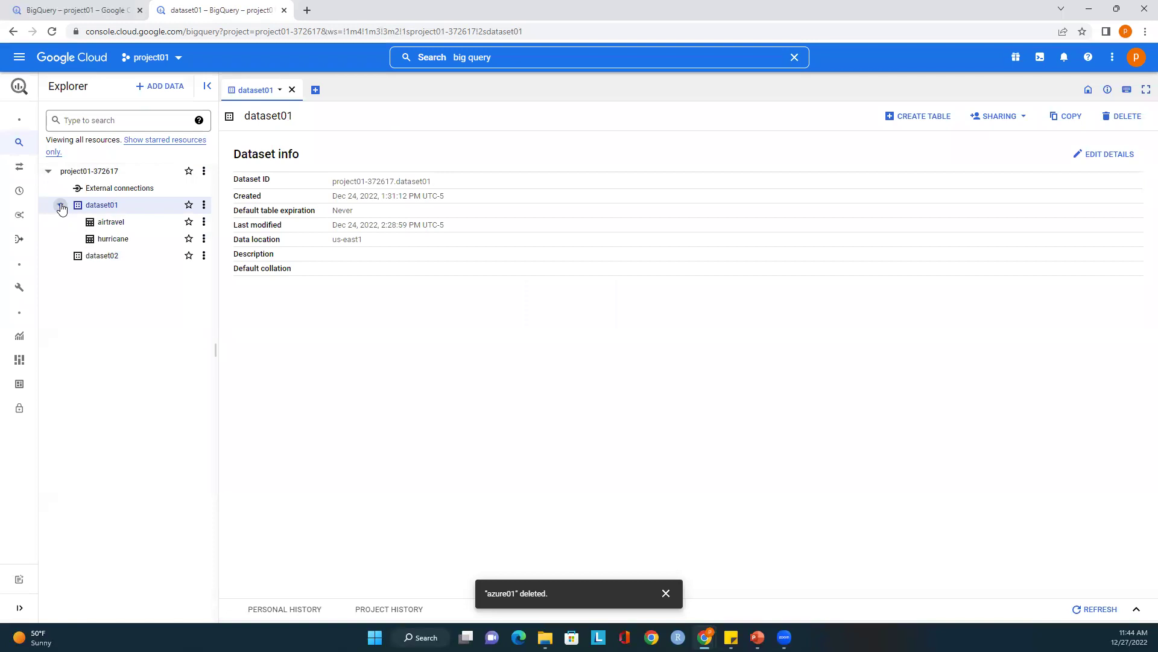
left_click(115, 241)
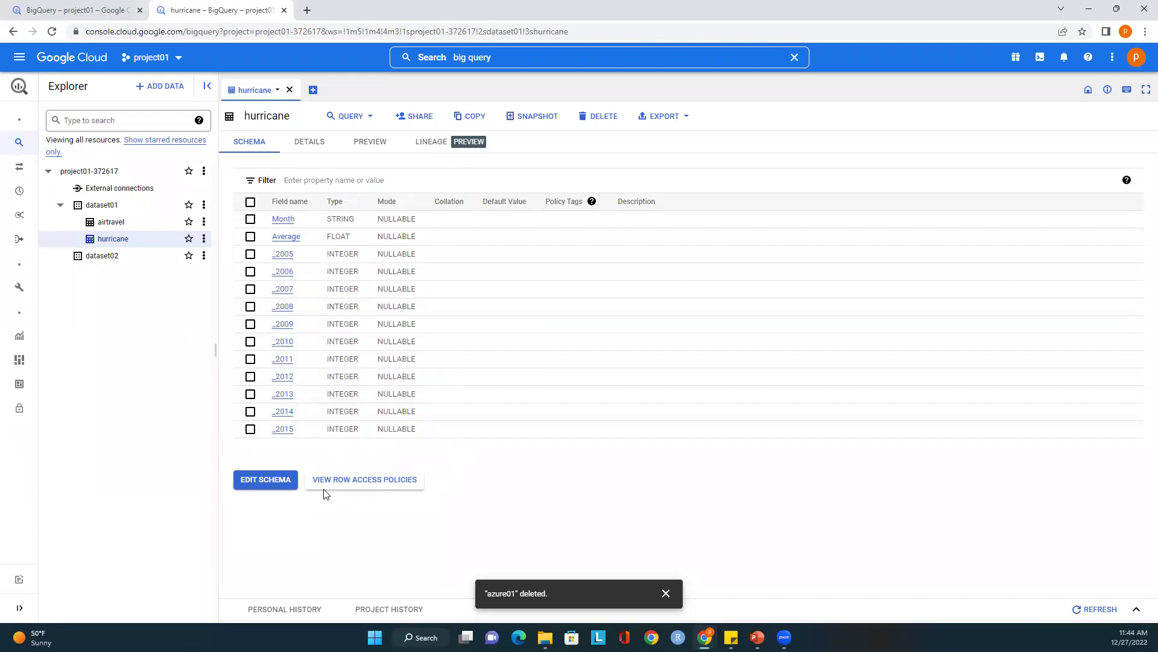
Step: Look through the hurricane table's fields in the schema editor and close it without making changes
left_click(280, 483)
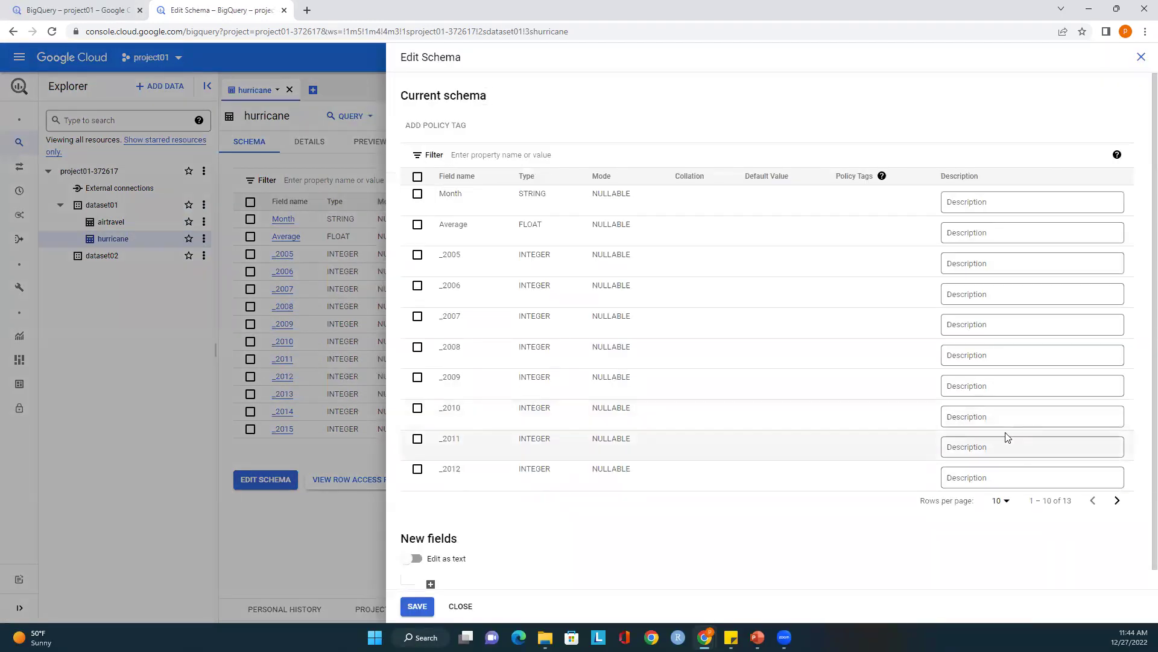
scroll(1005, 434, "down", 1)
scroll(1005, 434, "up", 1)
left_click(460, 607)
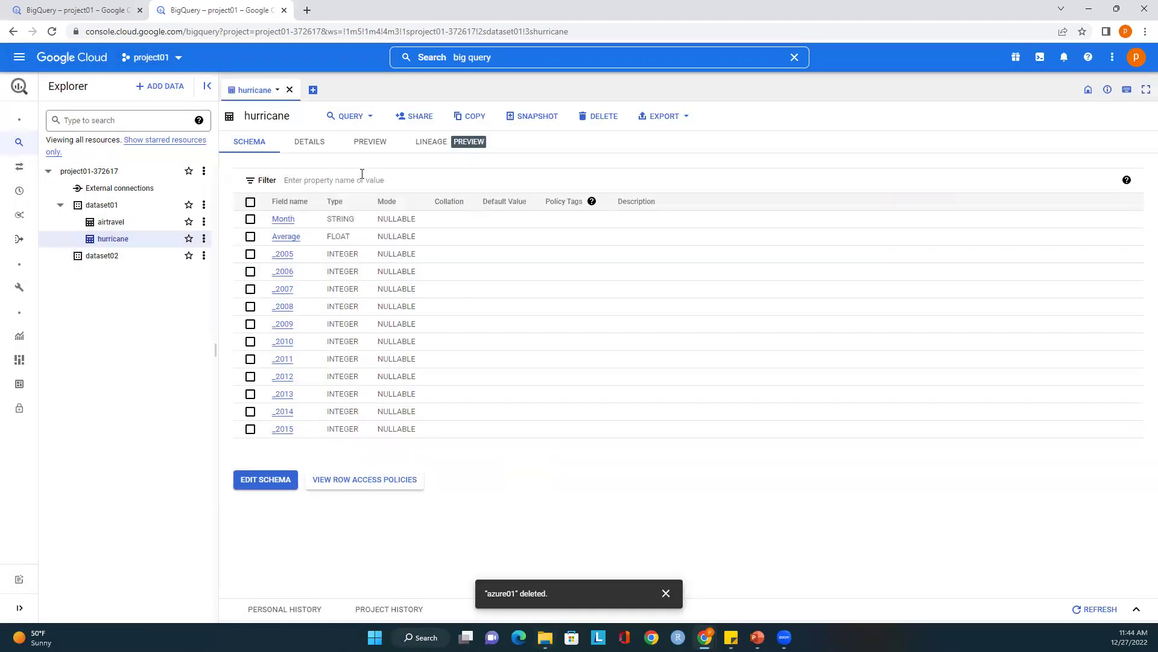
Step: Start a new query on the hurricane table that selects all columns with *
left_click(365, 120)
left_click(354, 143)
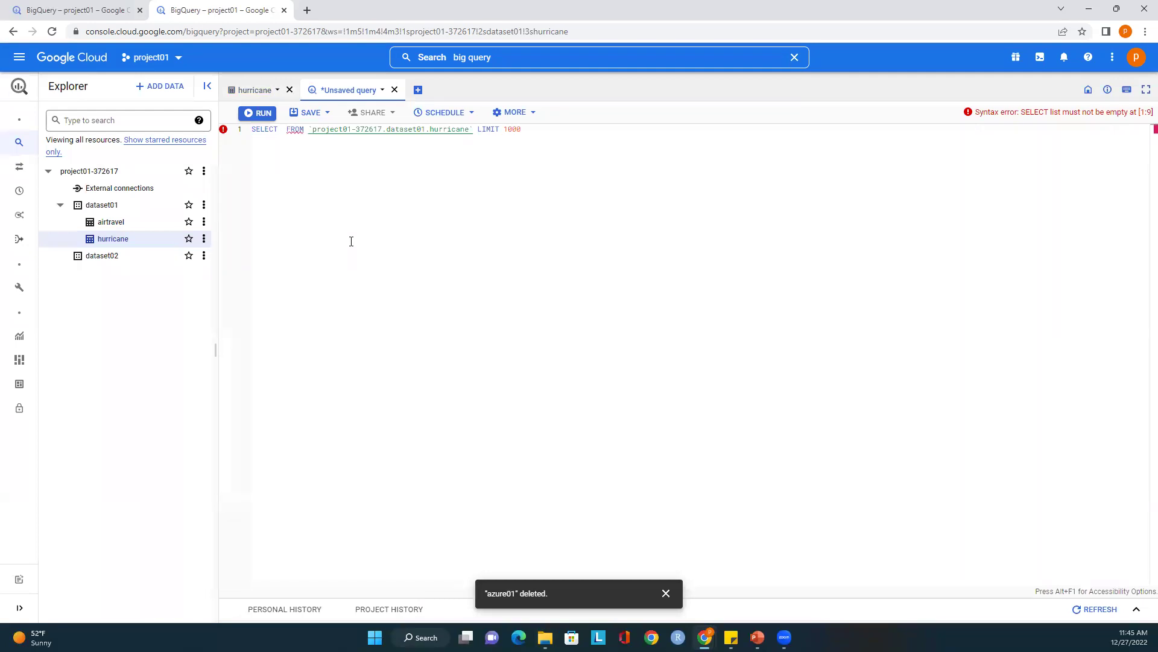
type("*")
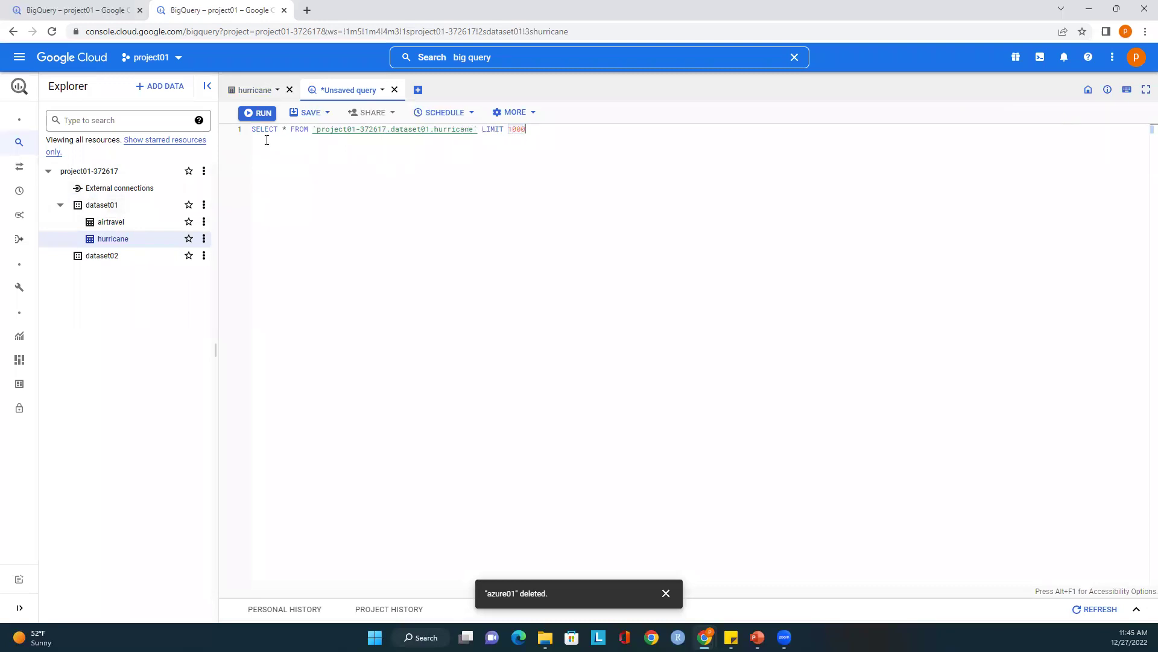
Step: Remove the LIMIT clause from the hurricane query and run it
left_click_drag(527, 130, 253, 136)
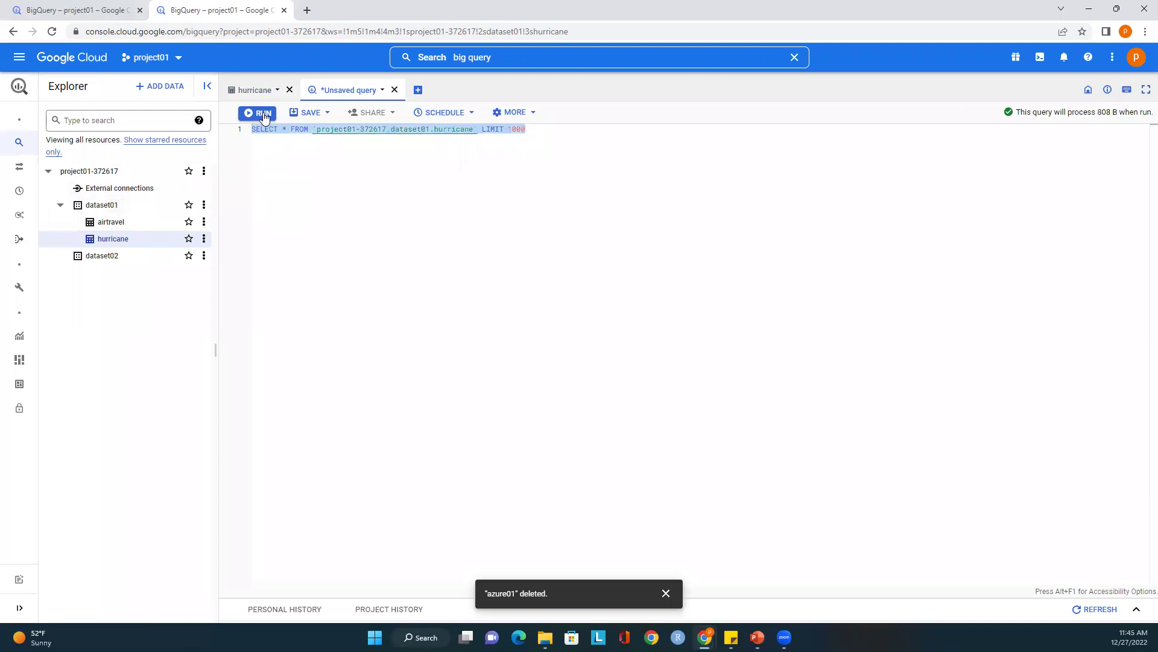
left_click_drag(526, 129, 482, 131)
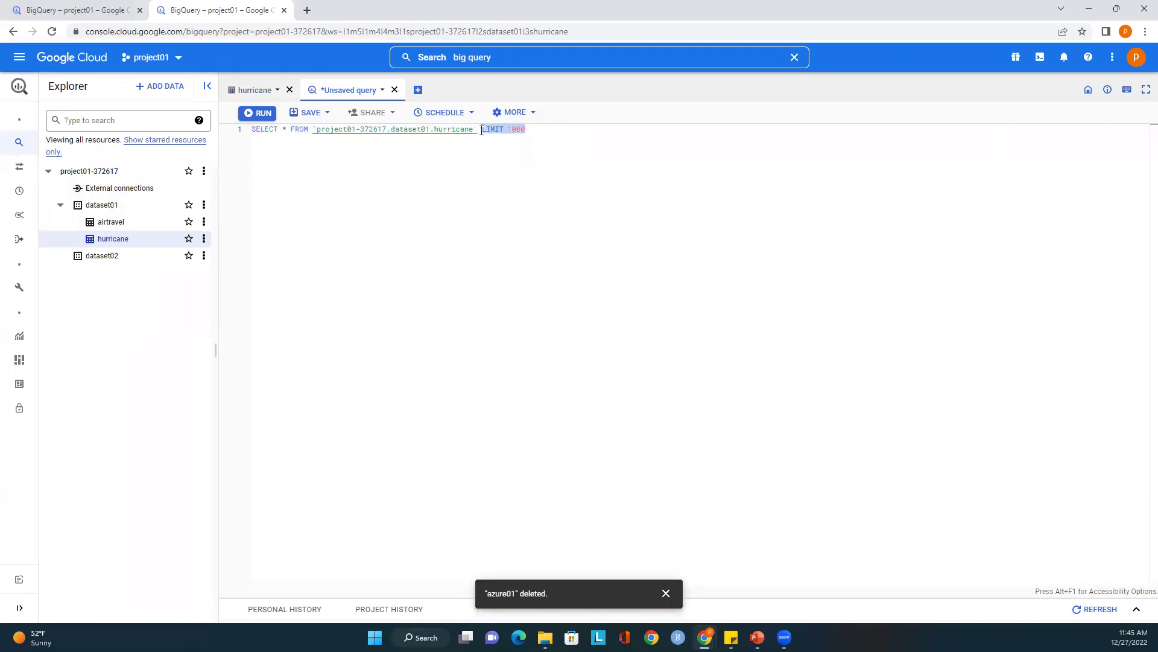
key("BackSpace")
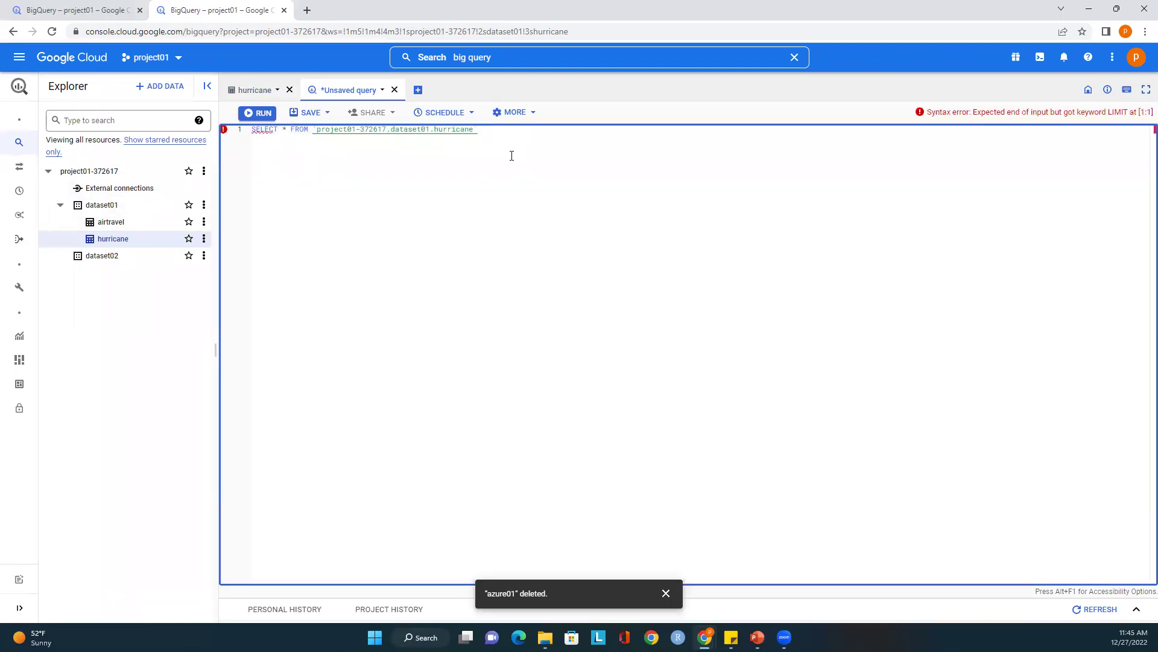
left_click(268, 116)
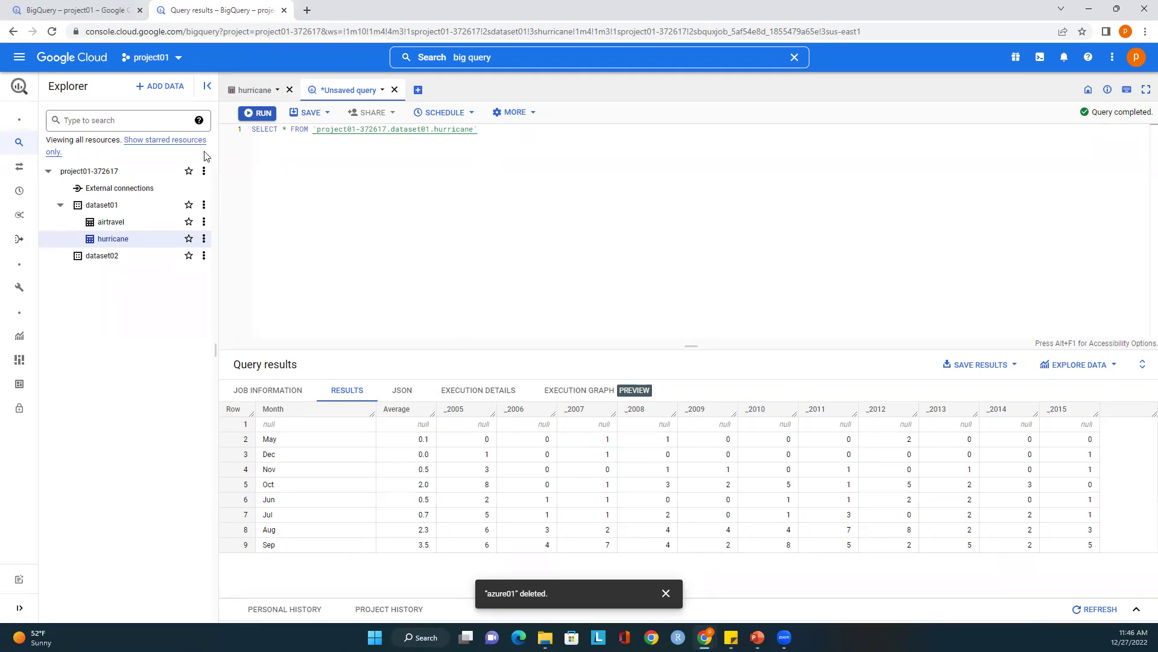
Step: Switch to the other BigQuery browser tab and browse the datasets of bigquery-public-data, including the tables in america_health_rankings
left_click(106, 10)
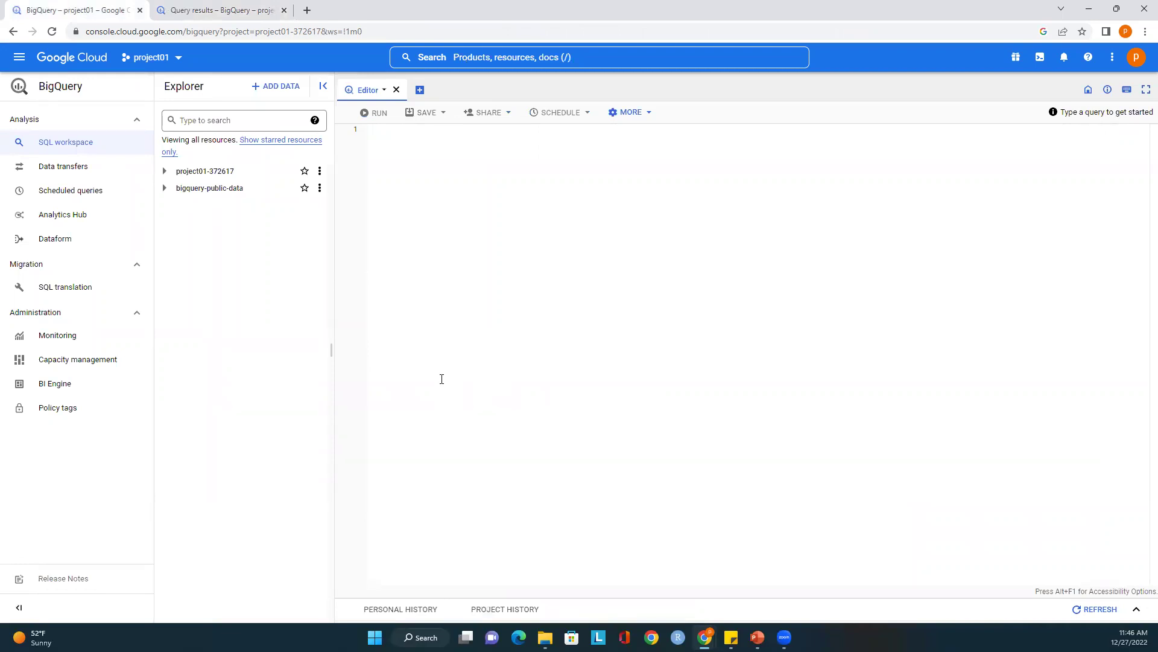
left_click(165, 189)
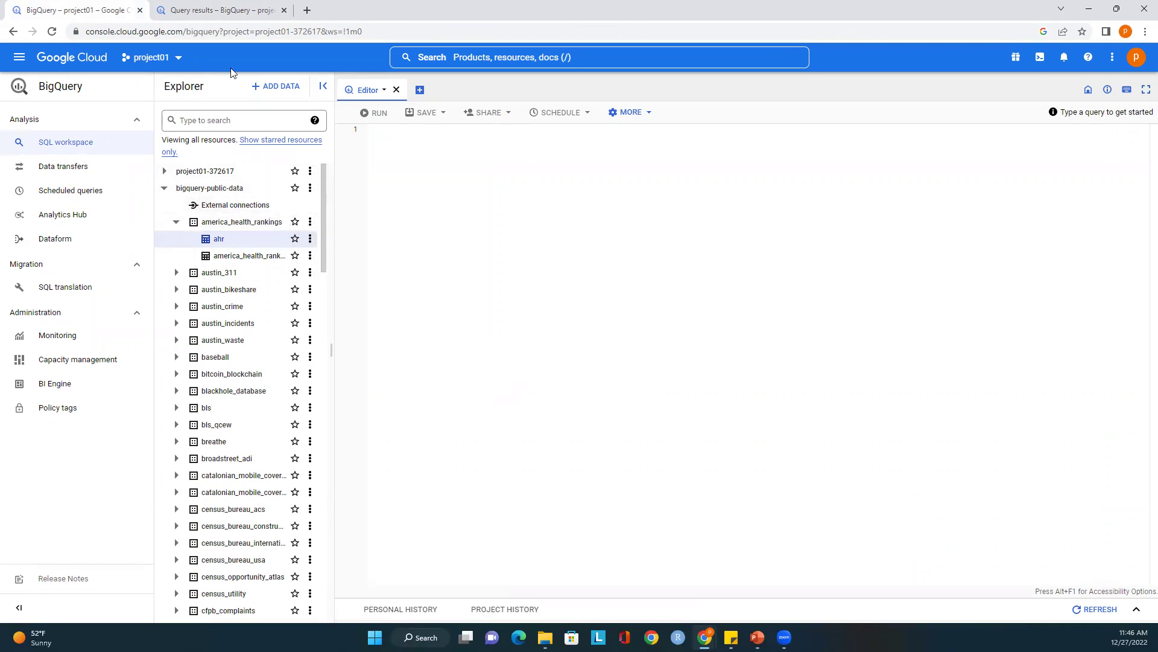
Step: Switch to the browser tab with the hurricane query, look through the available sources for adding data, and close the list
left_click(228, 13)
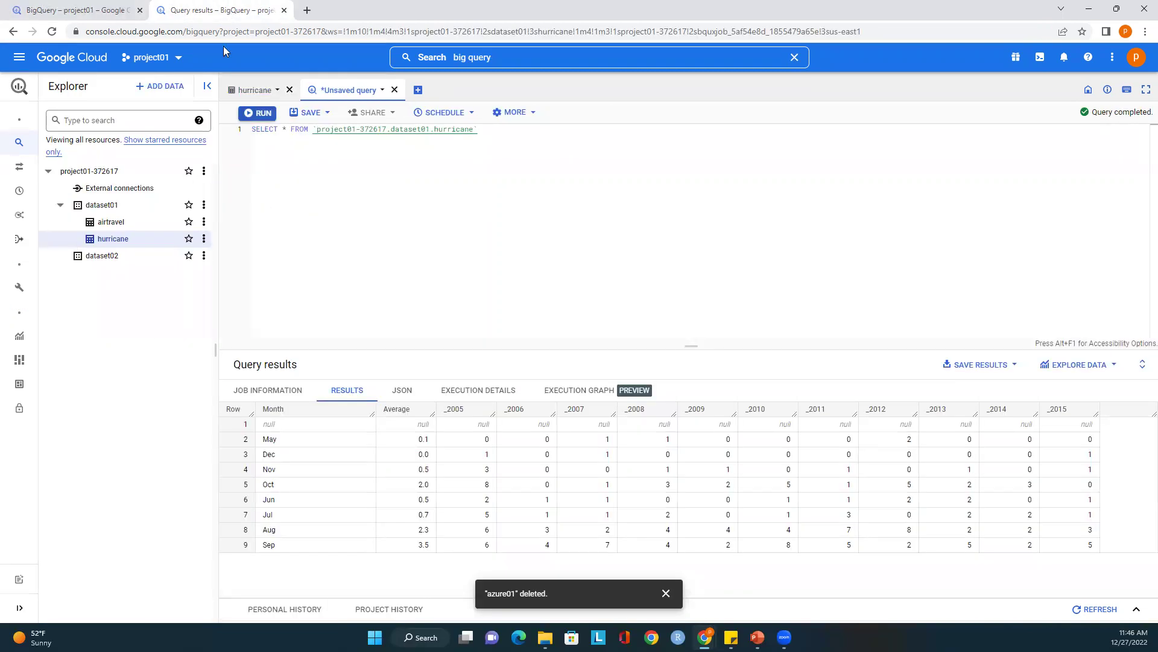
left_click(165, 87)
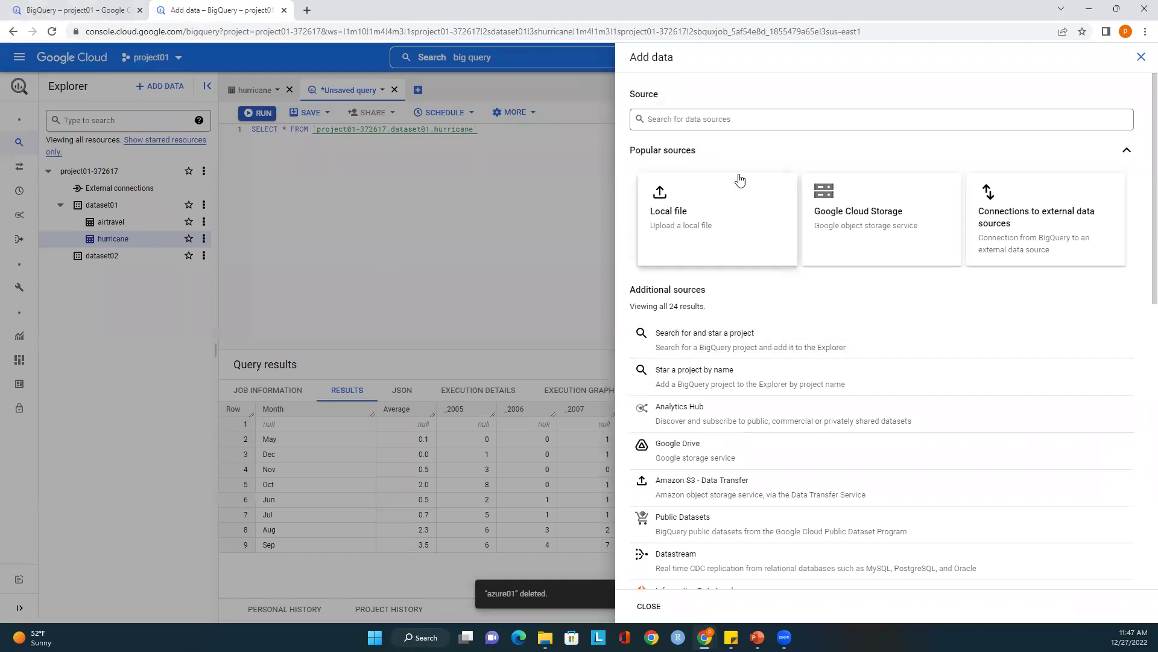
left_click(704, 121)
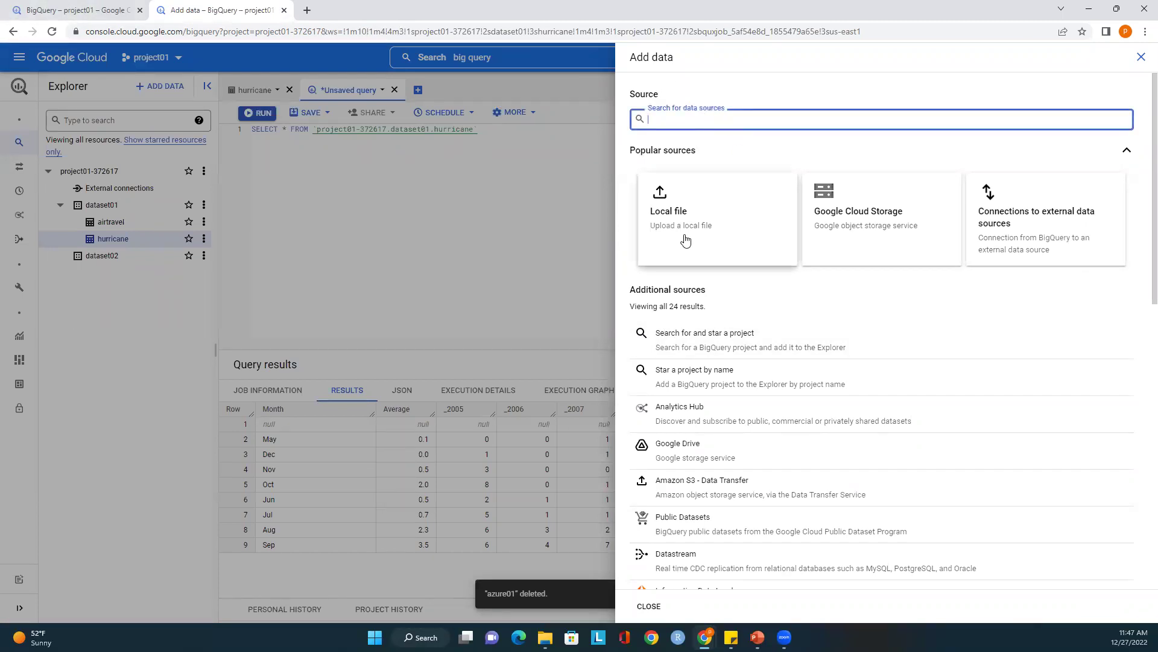
scroll(993, 279, "down", 2)
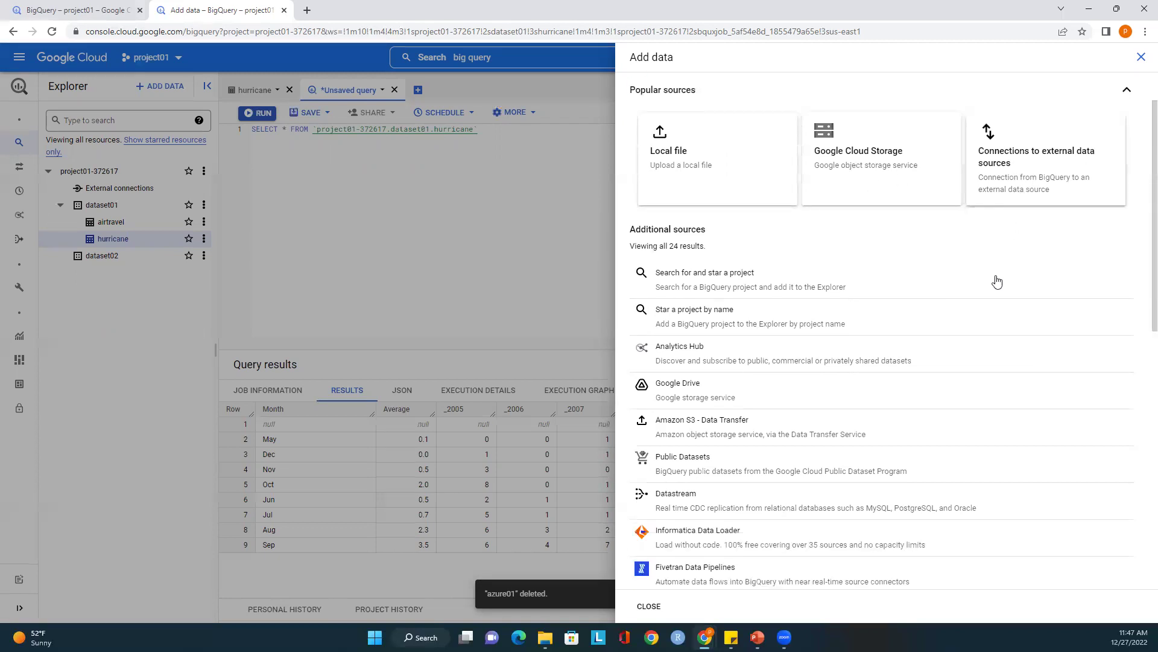
scroll(849, 323, "down", 1)
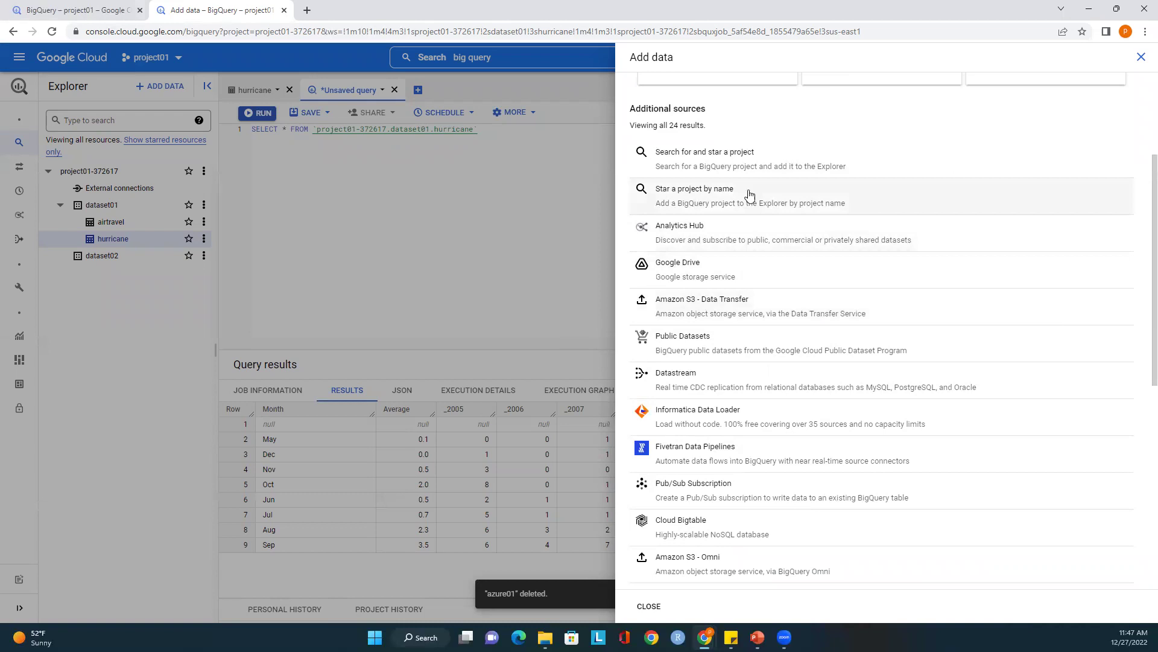
scroll(724, 271, "down", 1)
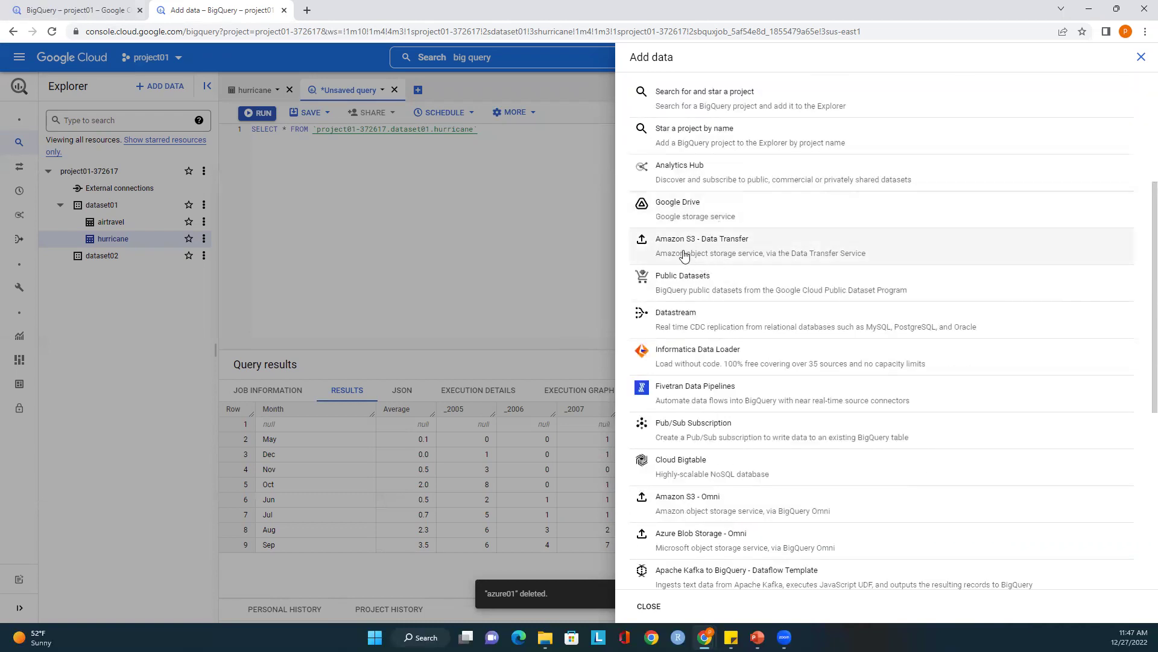
scroll(730, 344, "down", 1)
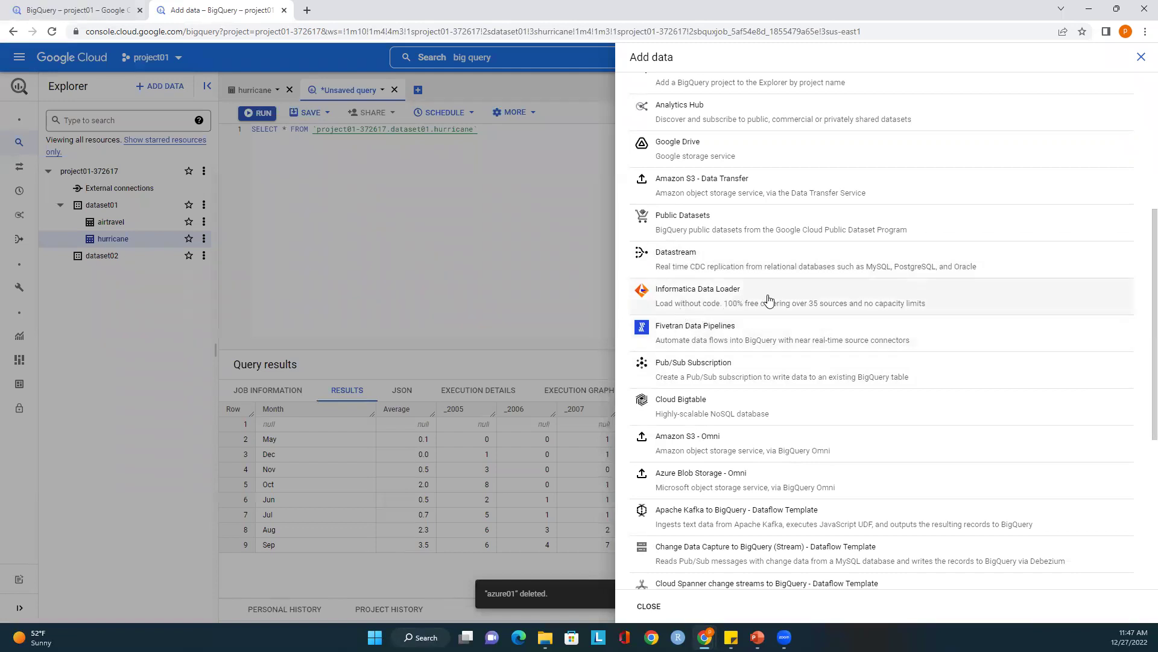
scroll(790, 338, "down", 3)
scroll(787, 353, "down", 1)
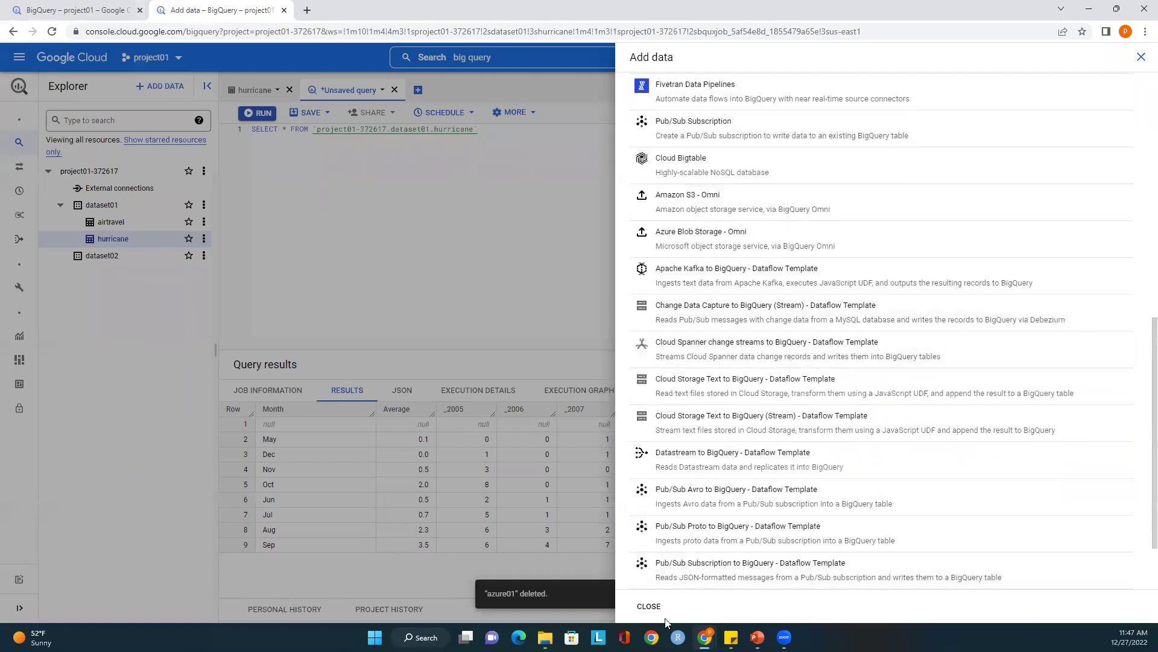
left_click(649, 606)
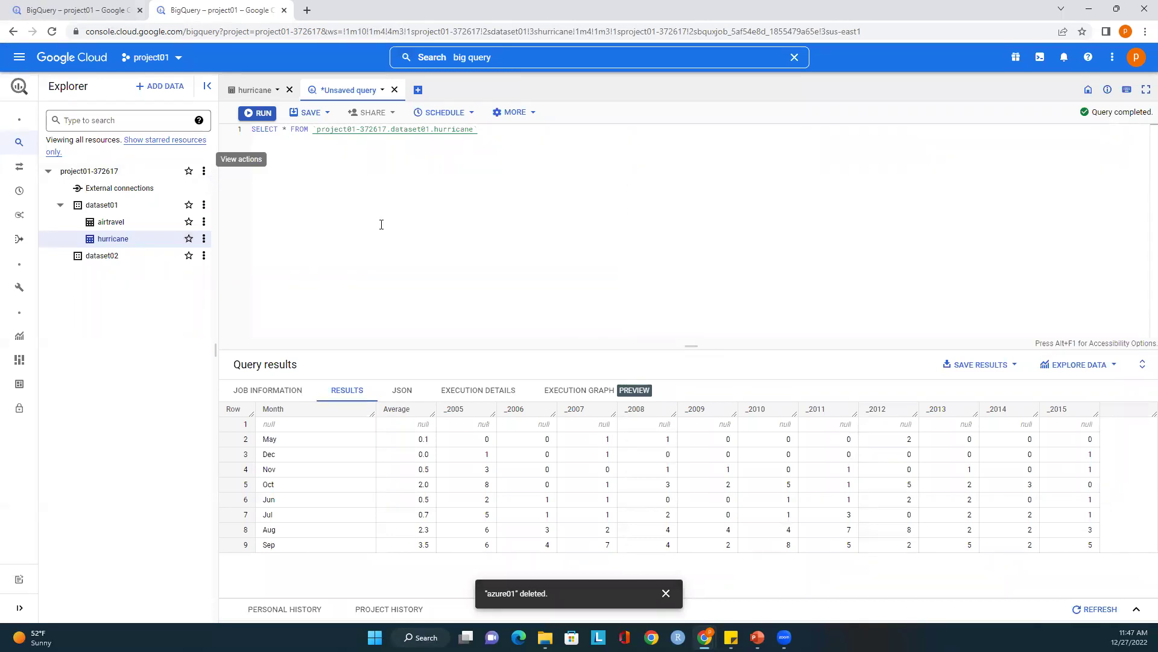
Step: Start a new dataset in project01-372617, look at the project choices without changing the project, and enter dataset03 as the dataset ID
left_click(204, 174)
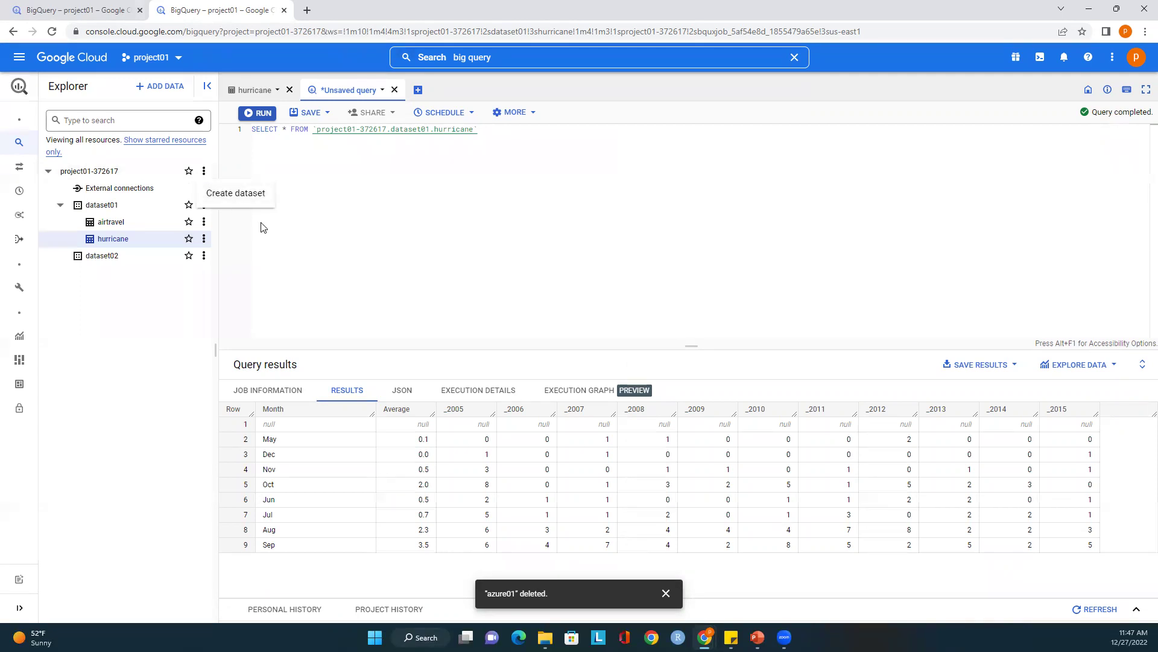
left_click(239, 197)
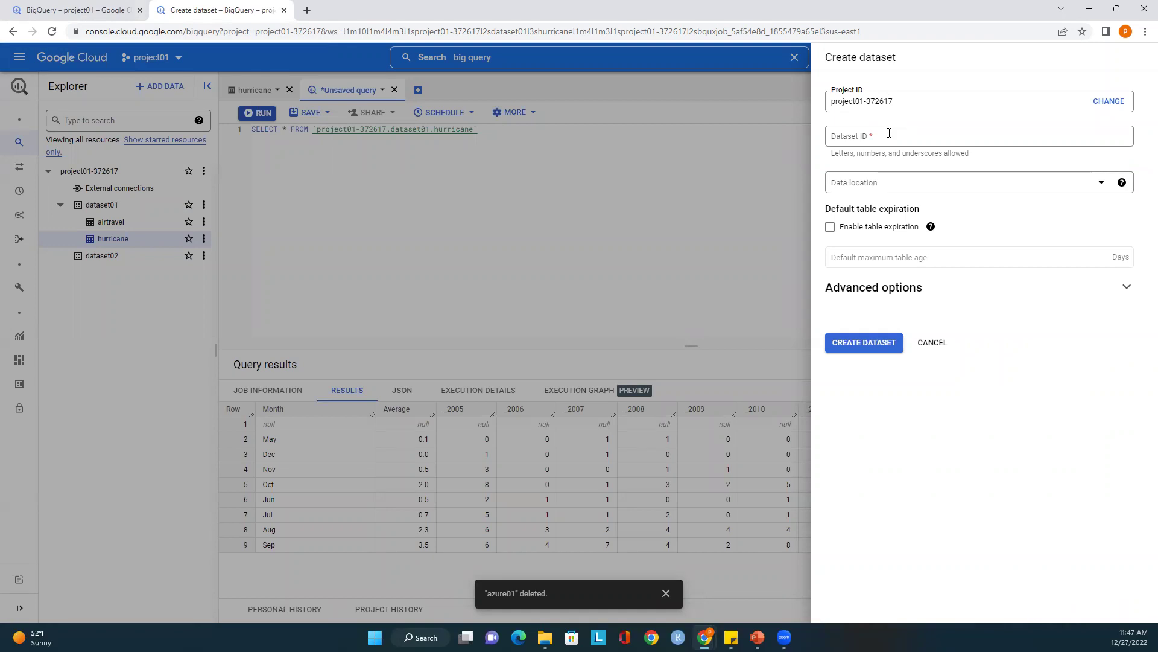
left_click(889, 133)
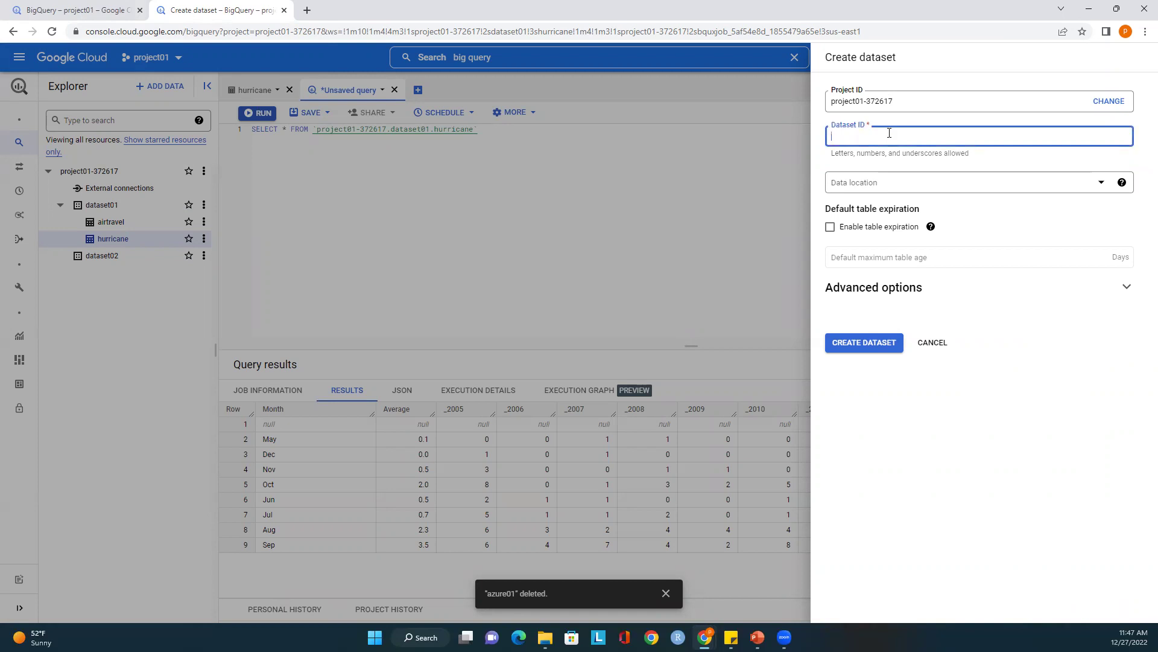
left_click(1114, 108)
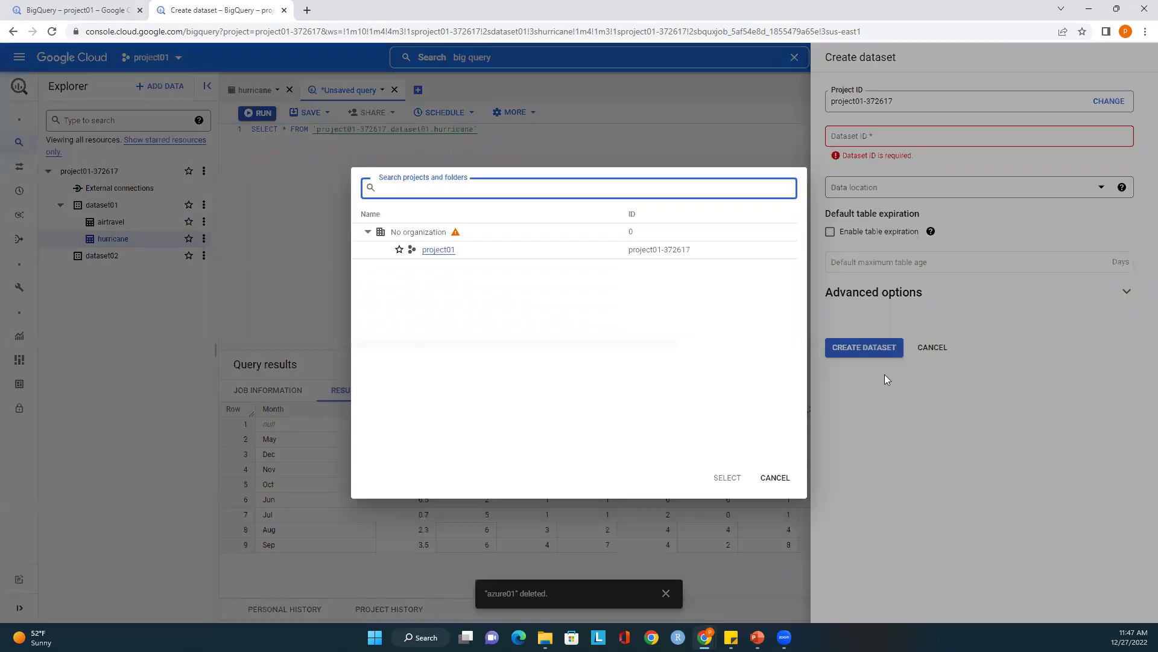
left_click(771, 480)
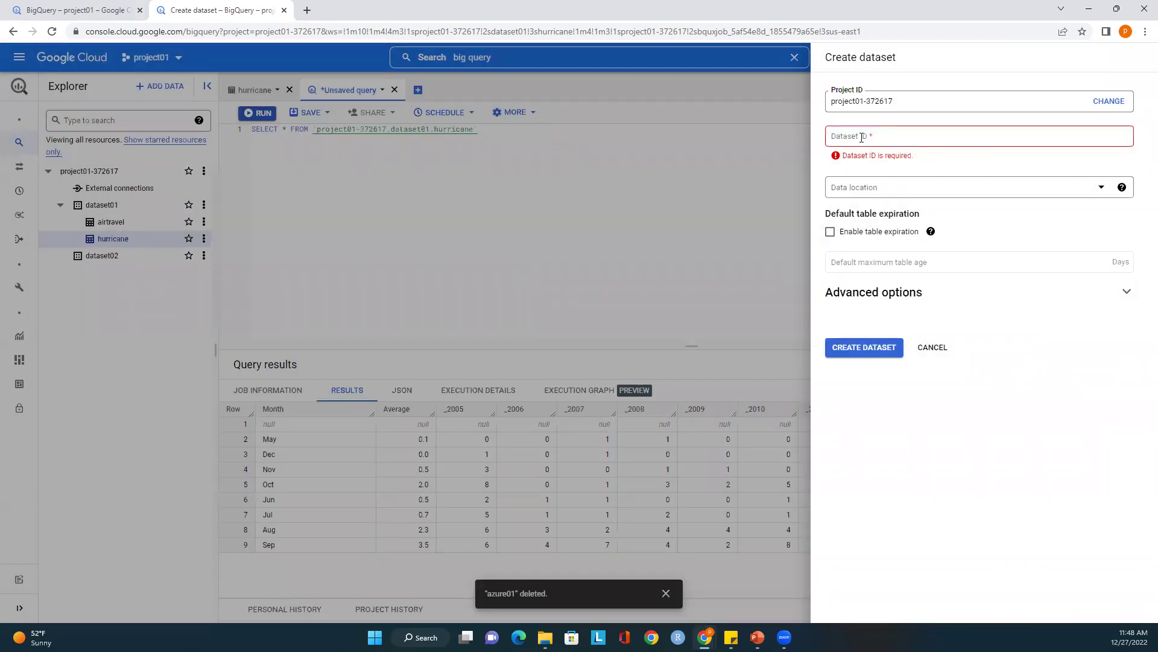
left_click(862, 137)
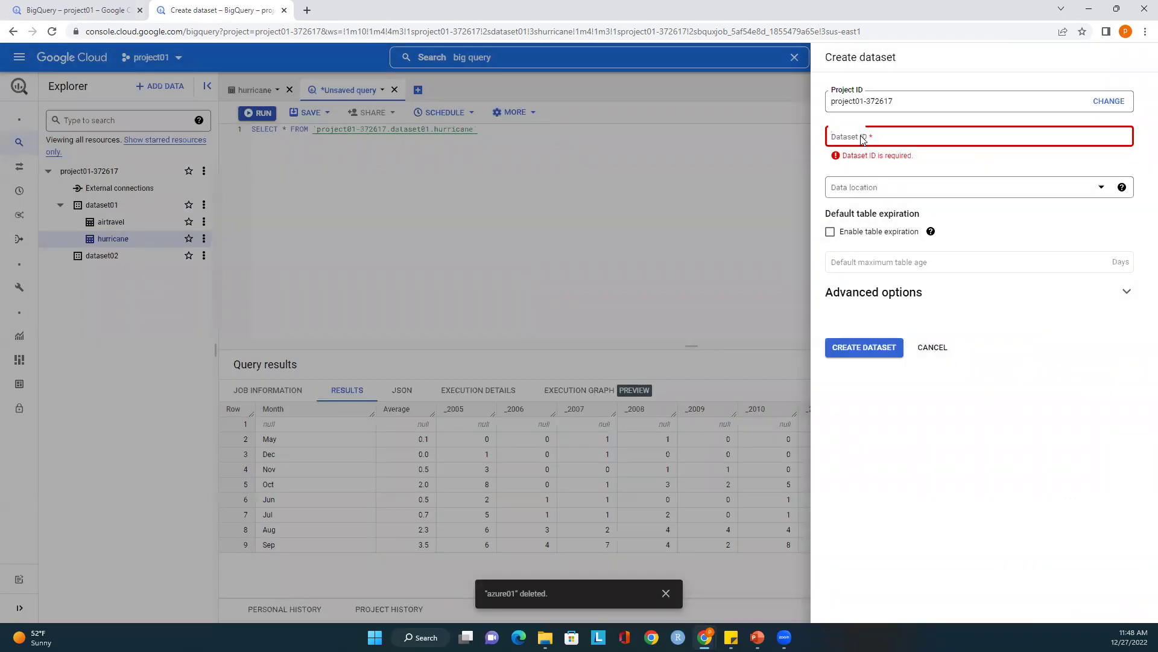
type("dataset03")
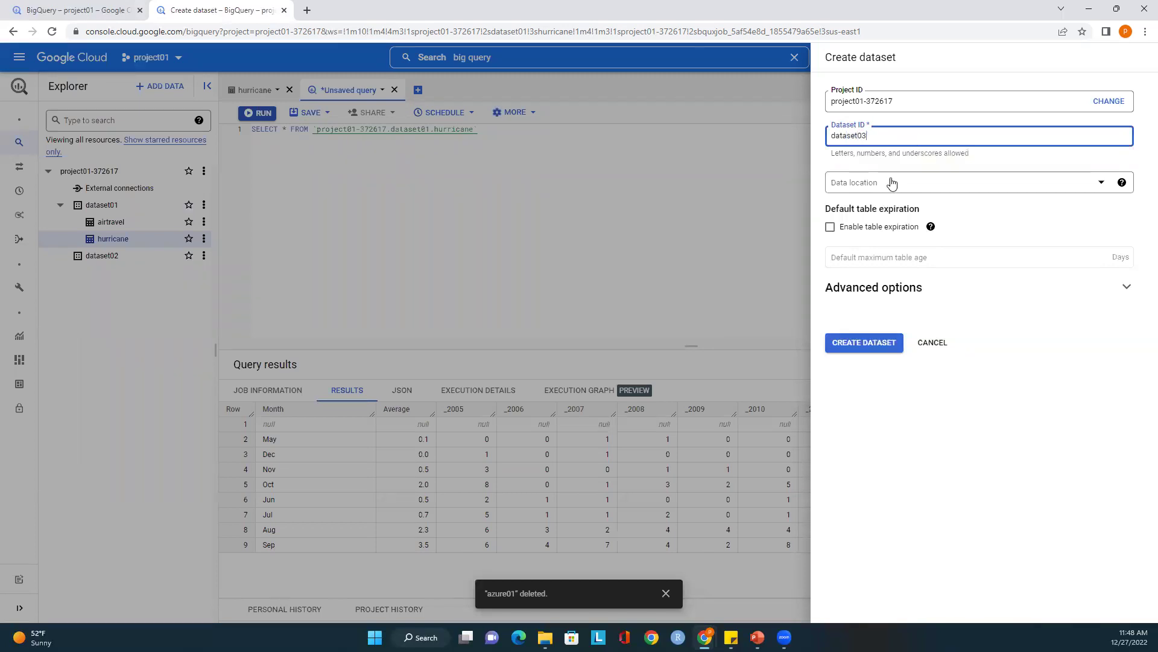
Step: Set the new dataset's data location to us-east1 (South Carolina)
left_click(907, 190)
left_click(907, 190)
scroll(914, 301, "down", 2)
scroll(920, 304, "up", 1)
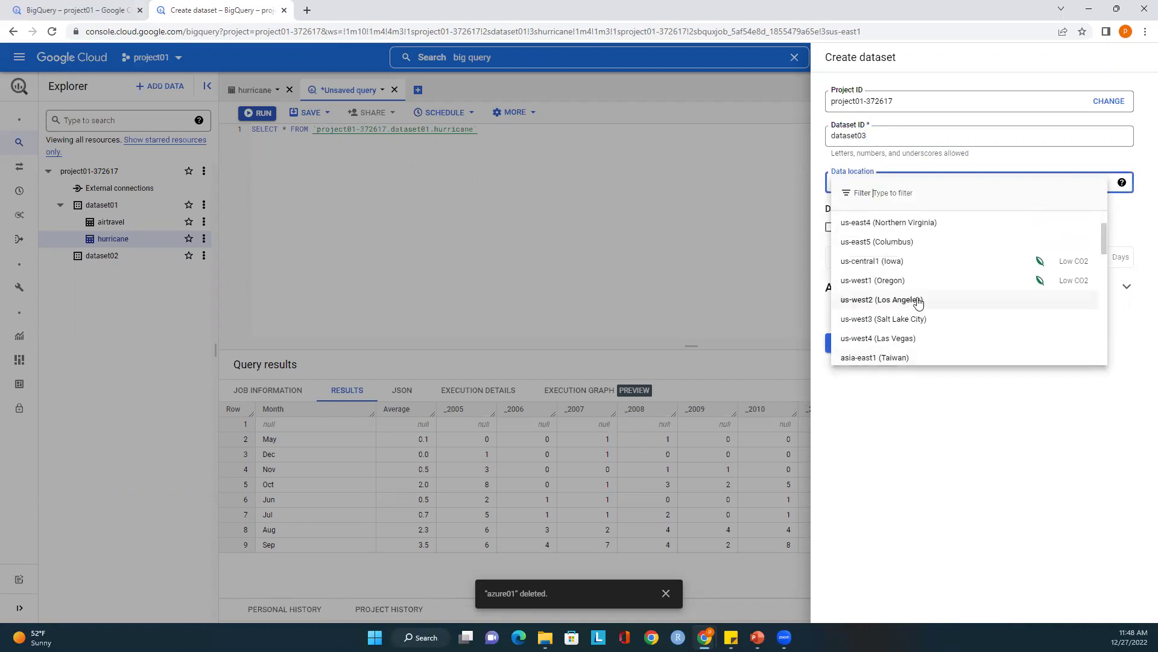
scroll(926, 296, "down", 1)
scroll(926, 297, "up", 2)
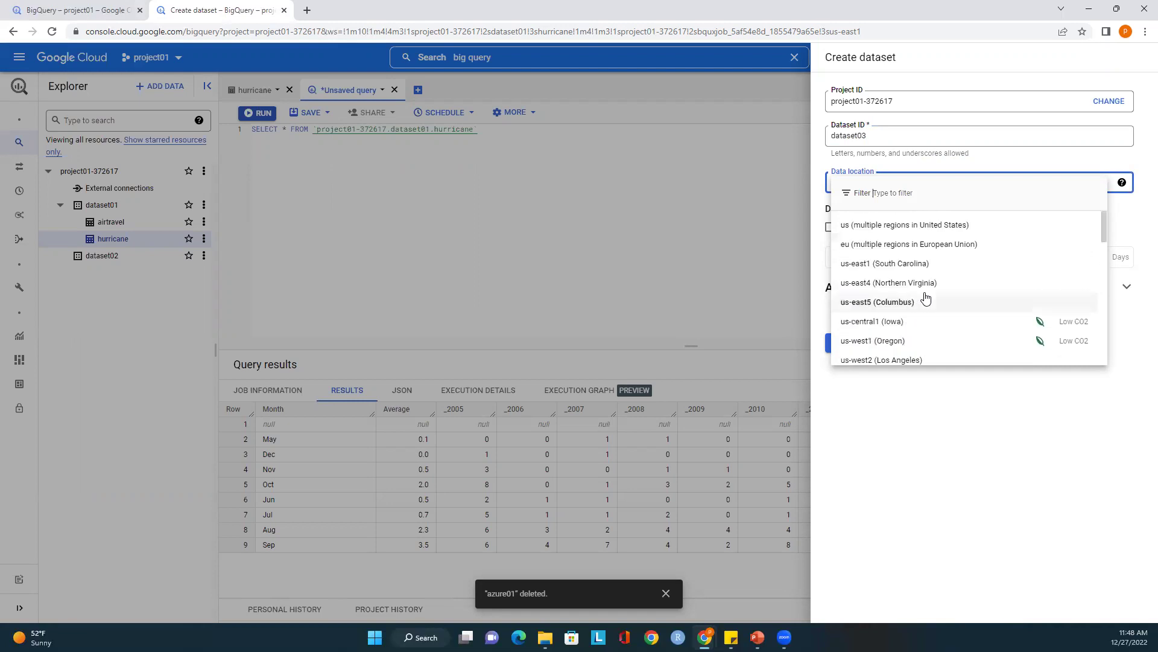
left_click(899, 267)
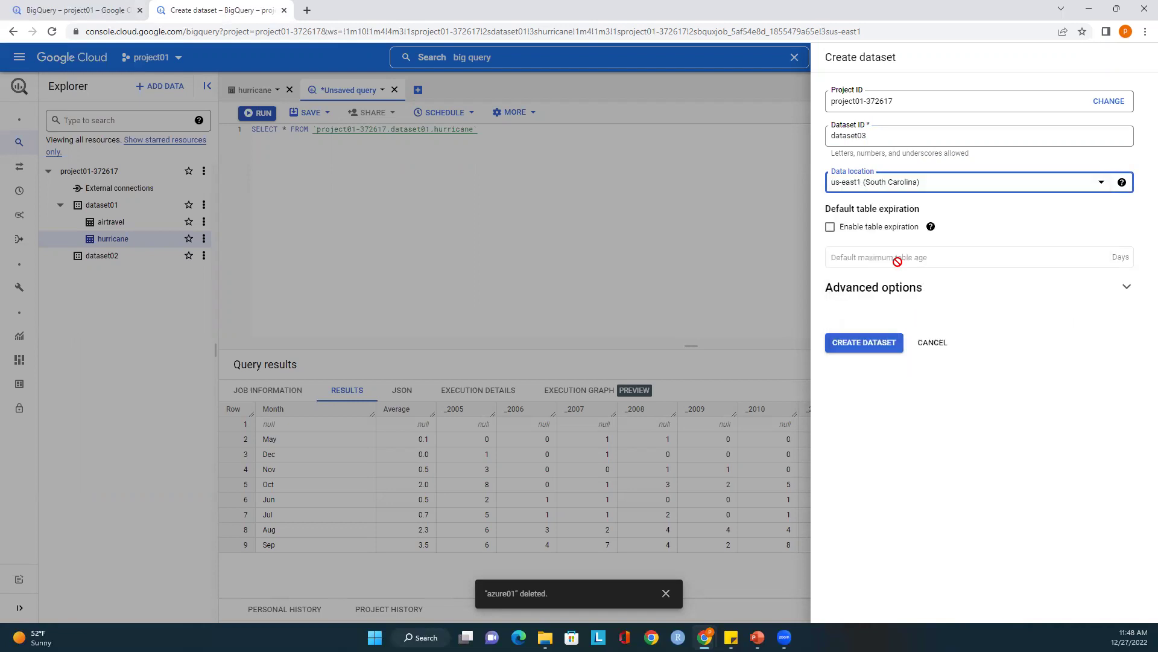
Step: Try out table expiration with a default maximum table age of 2000 days and turn the expiration off again
left_click(830, 229)
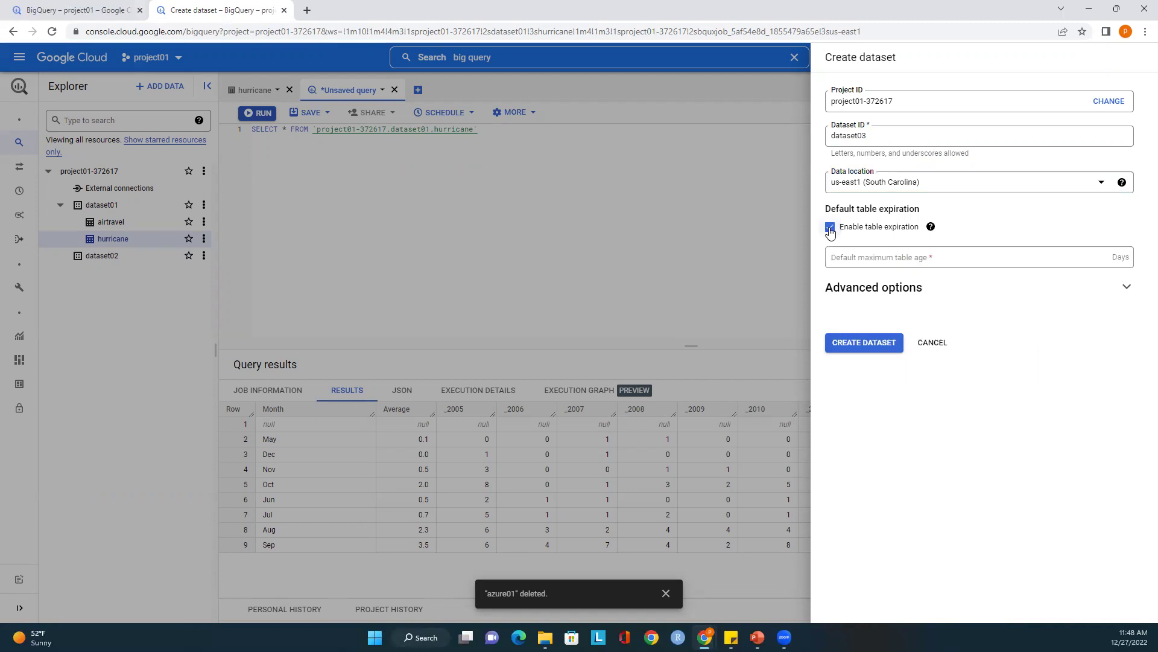
left_click(890, 265)
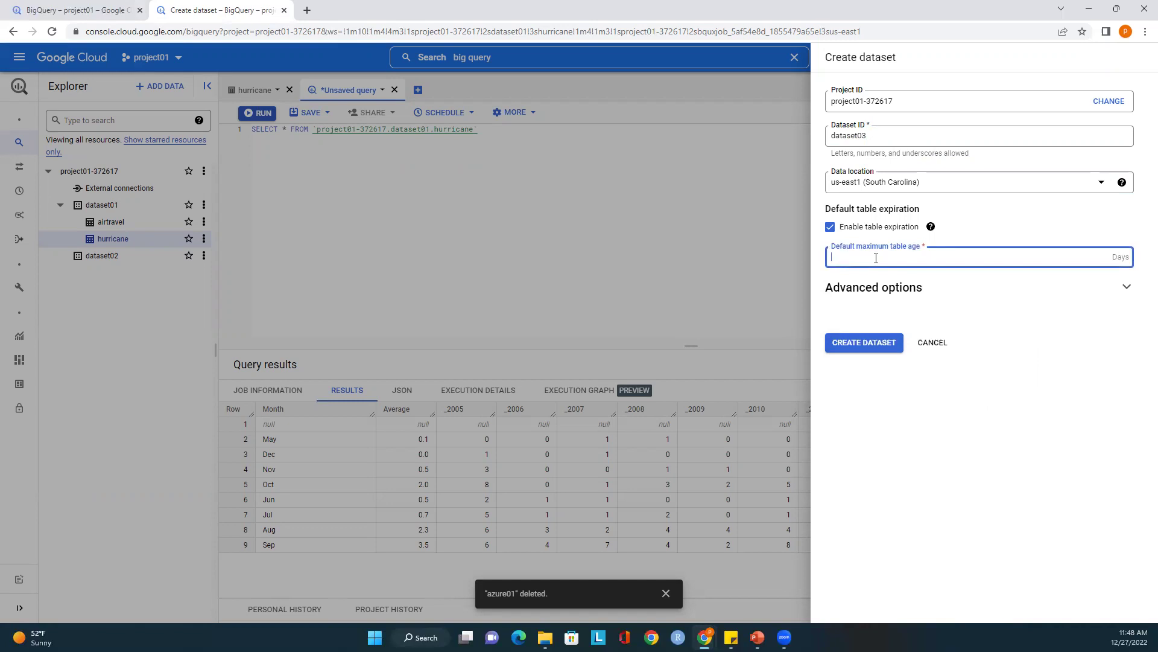
type("2000")
left_click(831, 228)
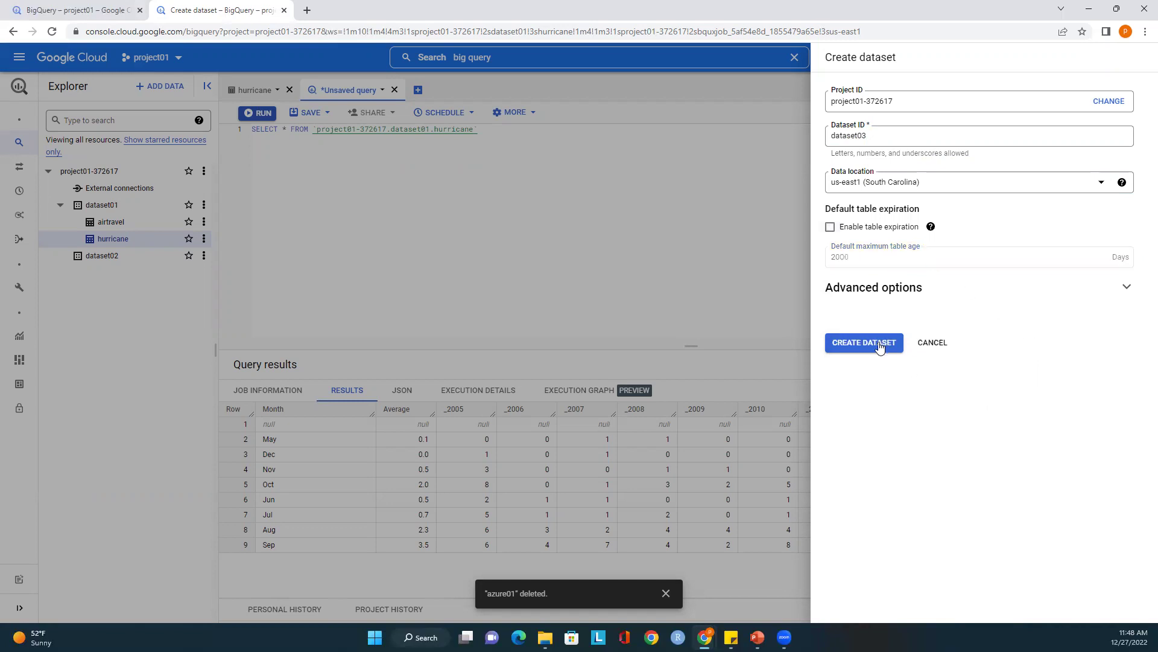
Step: Review the encryption and default collation options of dataset03 and create the dataset
left_click(1126, 288)
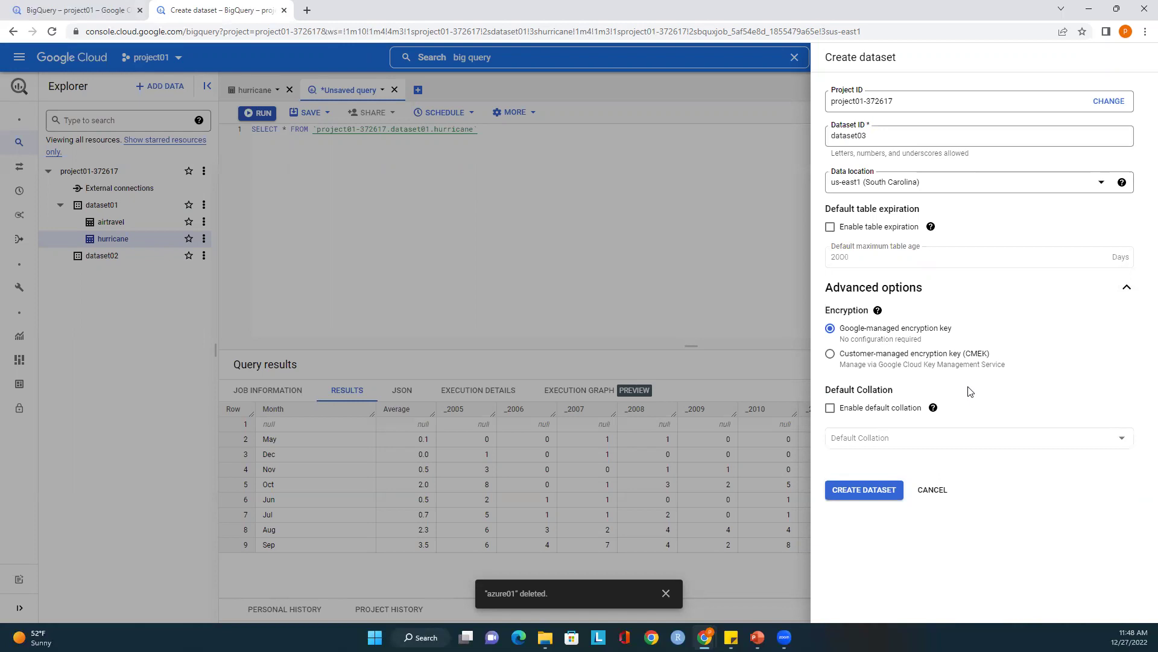
left_click(1119, 289)
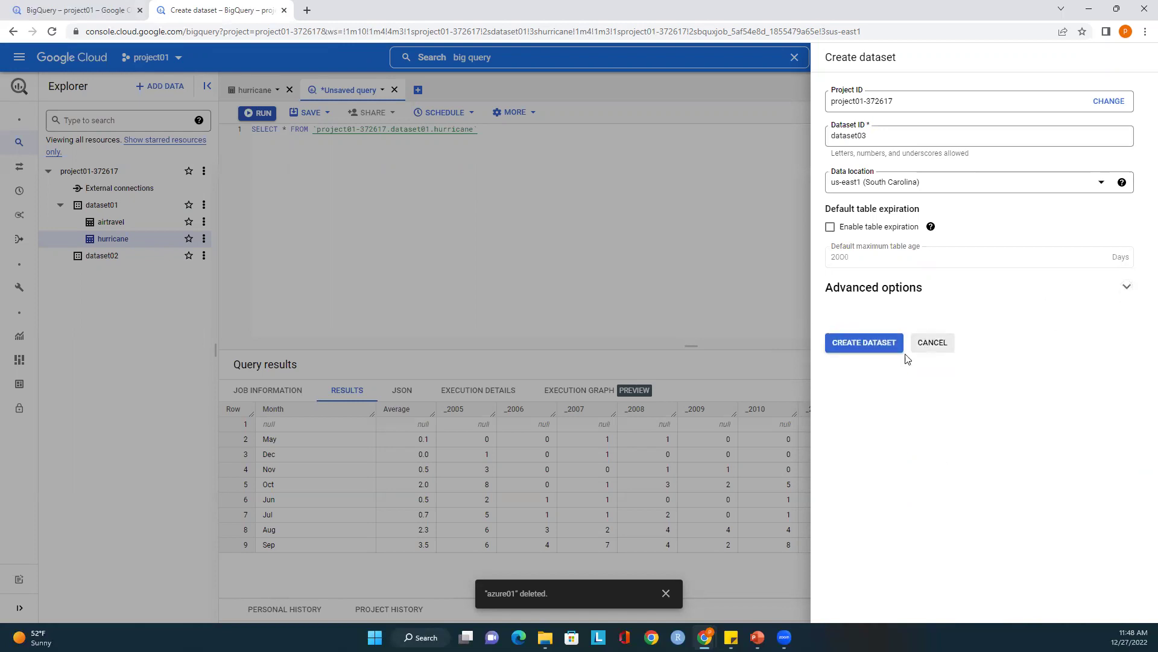
left_click(872, 348)
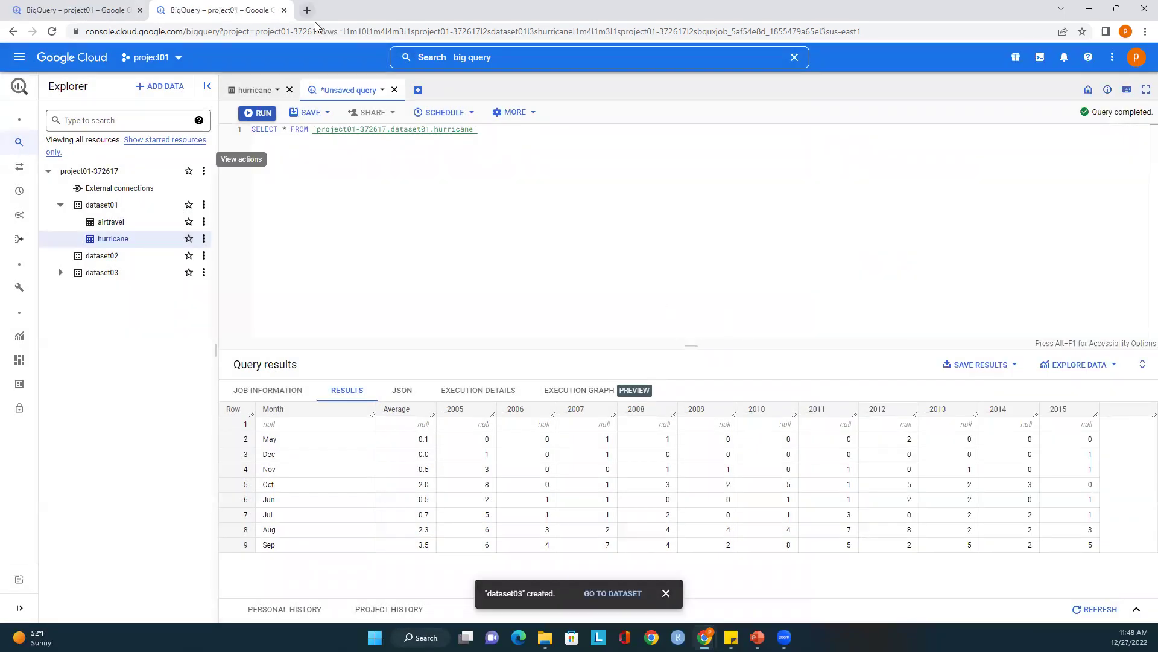
Step: Switch to the public data browser tab and view the schema and details of the america_health_rankings table
left_click(102, 11)
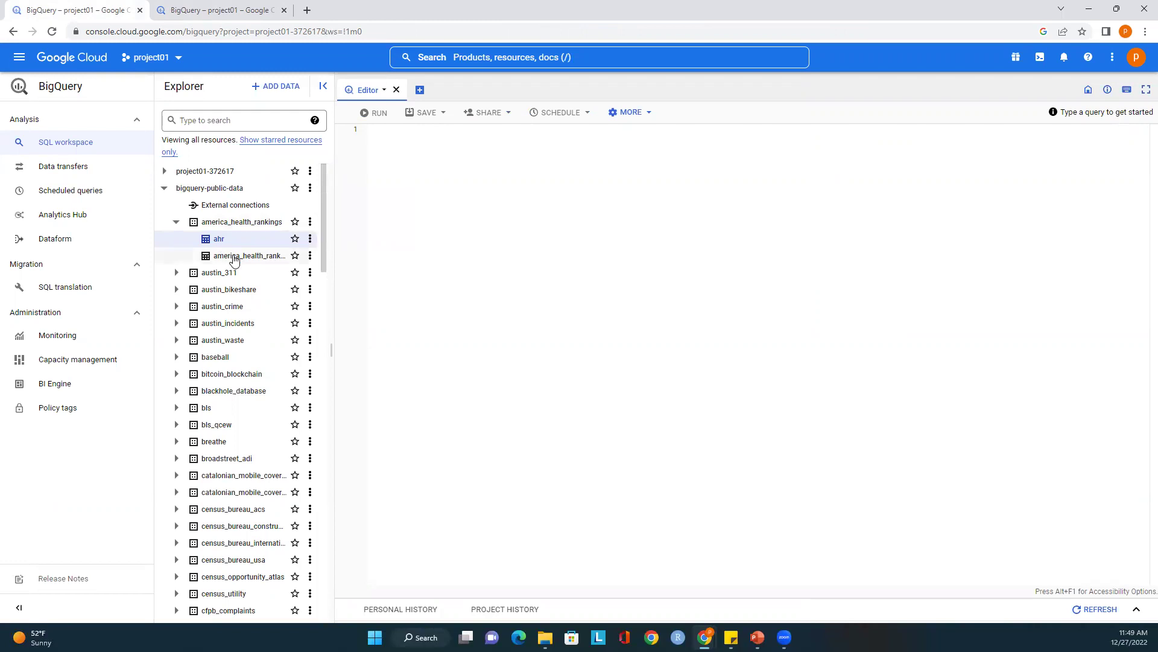
left_click(256, 259)
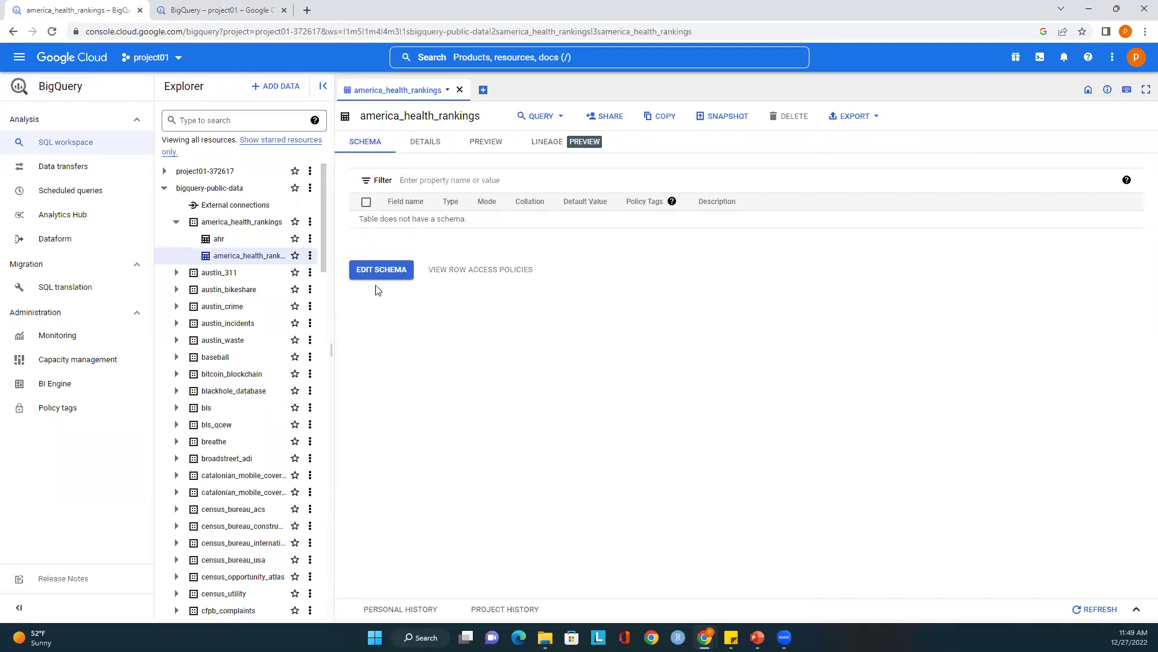
left_click(425, 142)
left_click(365, 142)
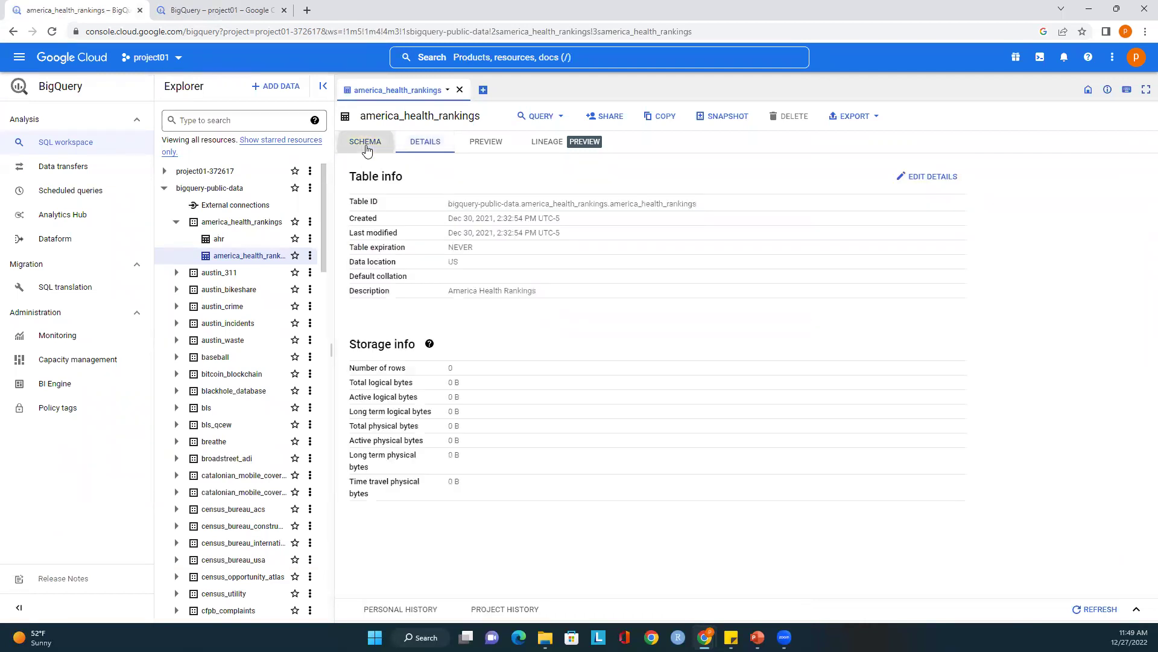
left_click(425, 144)
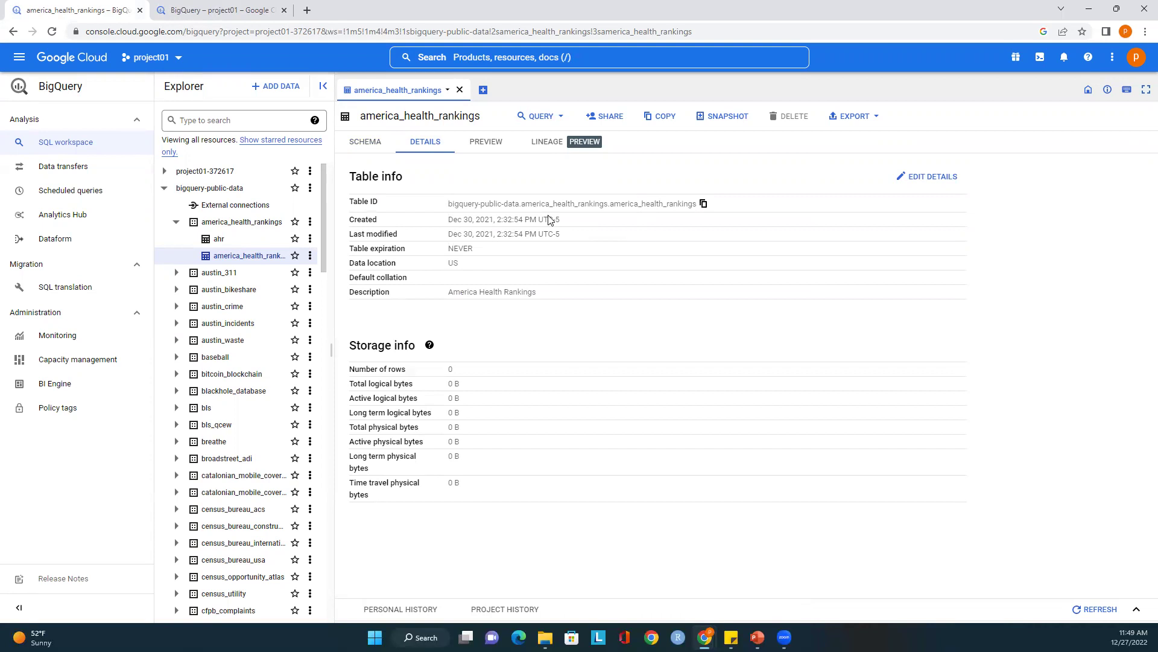
Step: Query the america_health_rankings table in a new tab, select all columns with *, end the statement with a semicolon, and run it
left_click(558, 121)
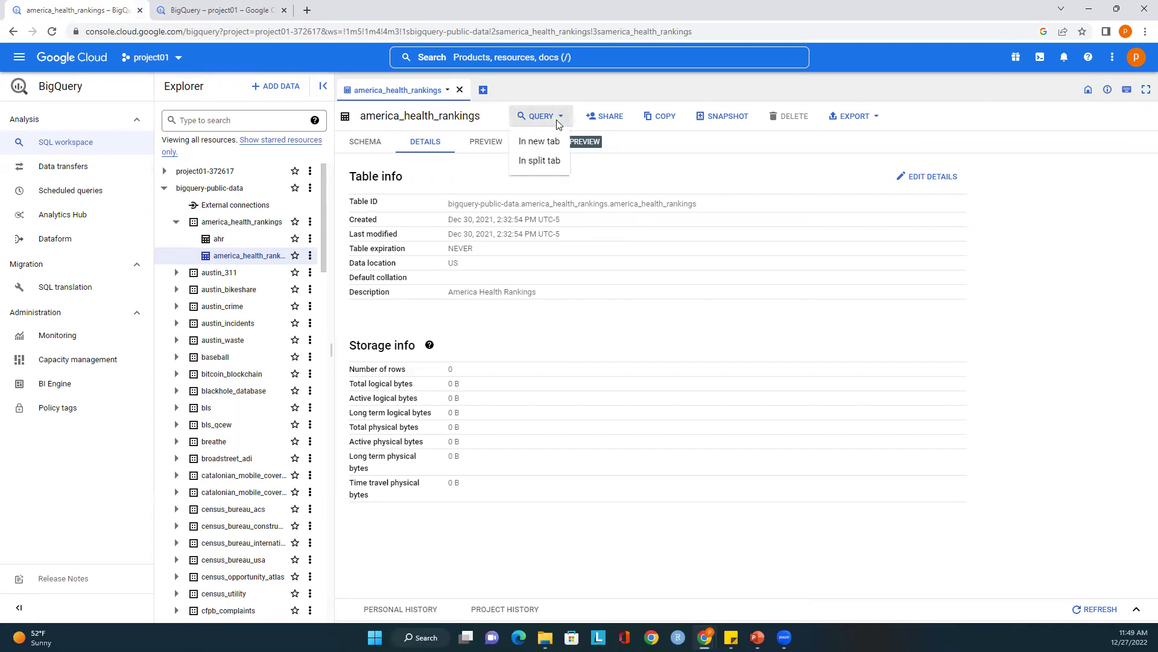
left_click(543, 143)
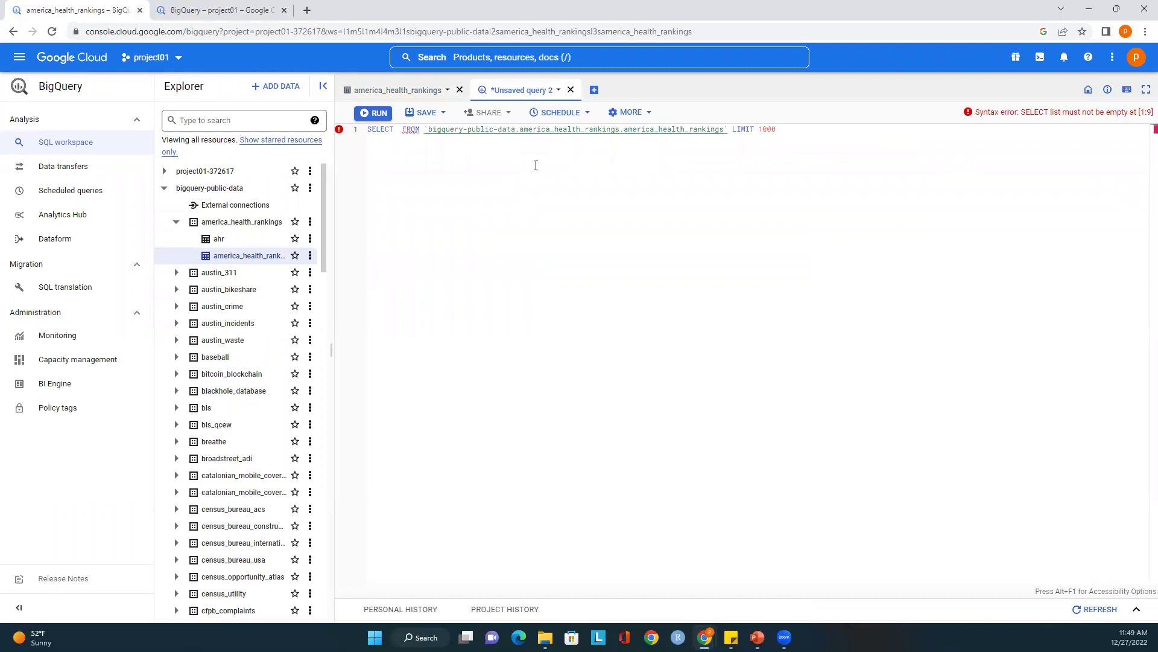
type("*")
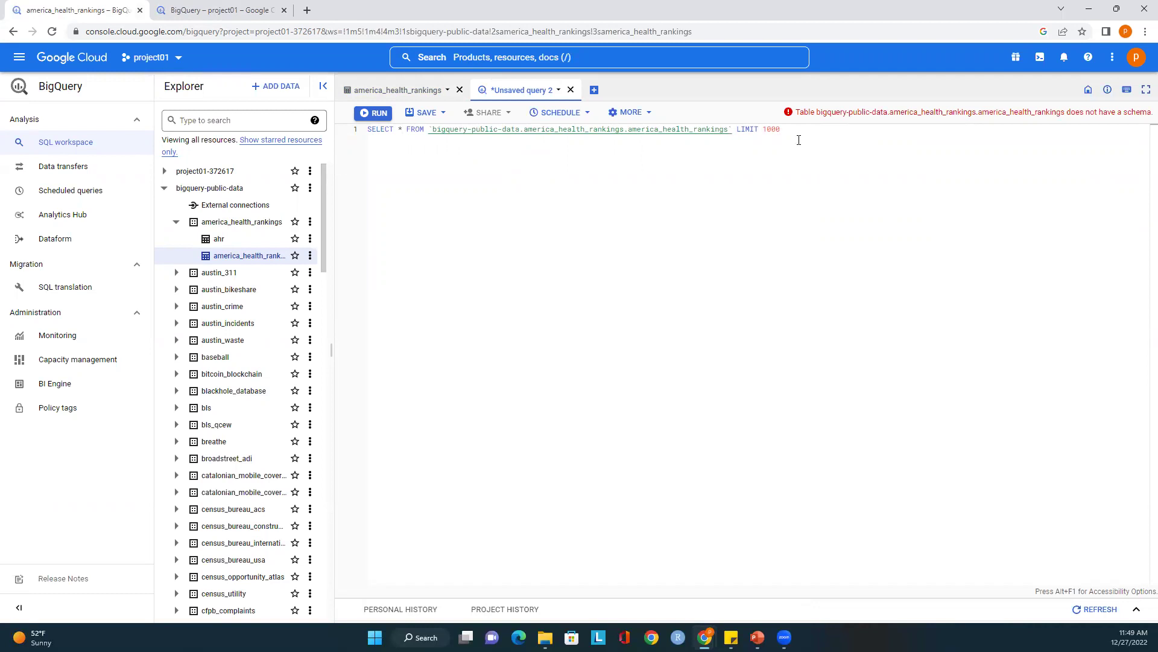
type(";")
left_click(377, 115)
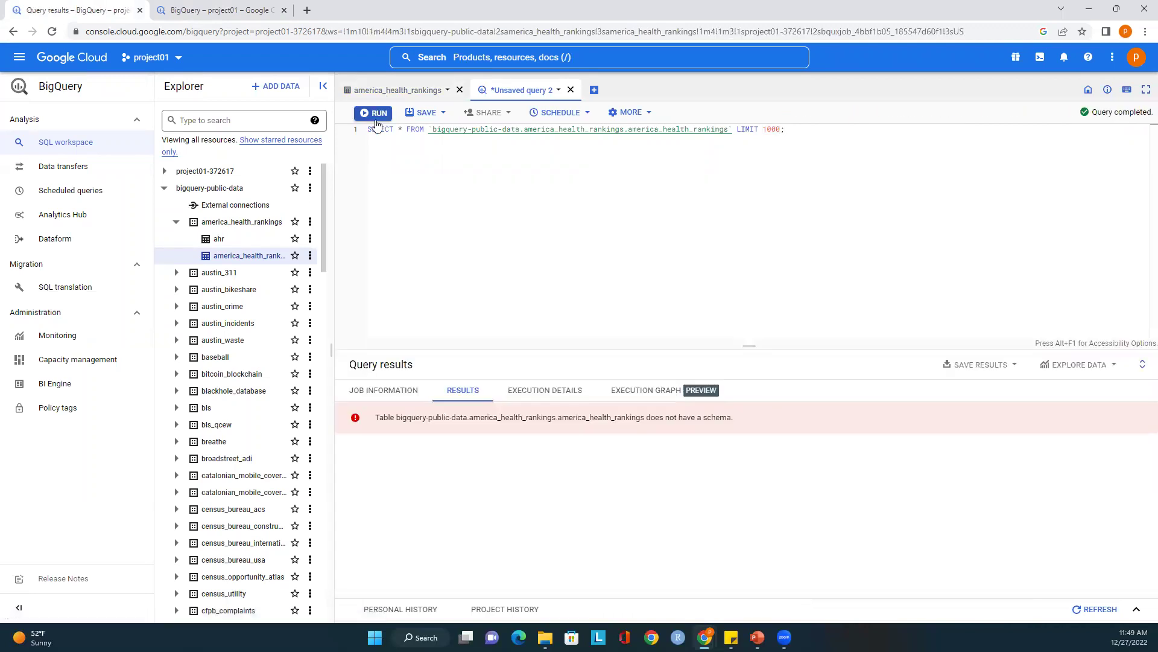
Step: View the schema of the ahr table in america_health_rankings, look over its schema editing form, and close the form without saving
left_click(228, 224)
left_click(218, 239)
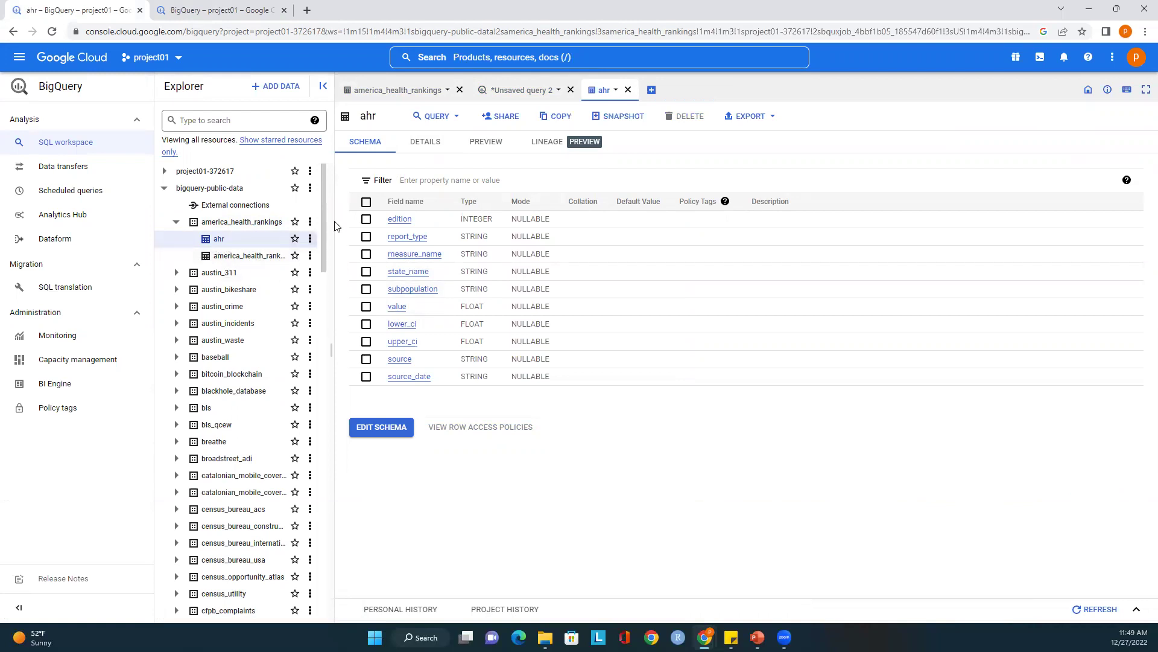
left_click(379, 431)
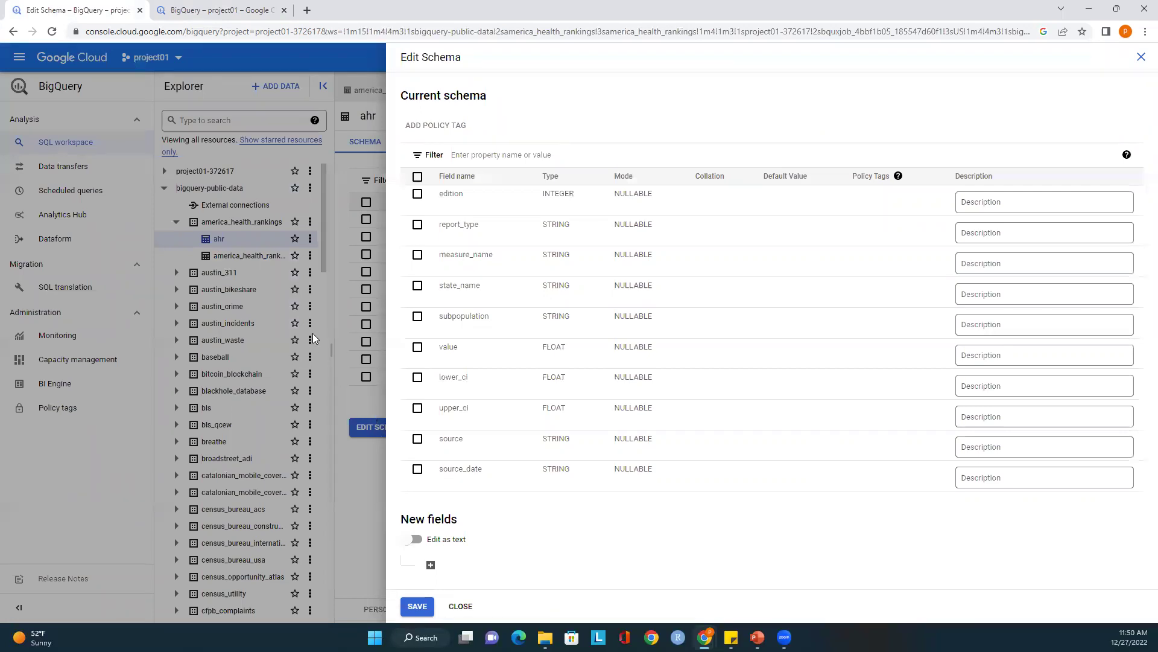
left_click(461, 606)
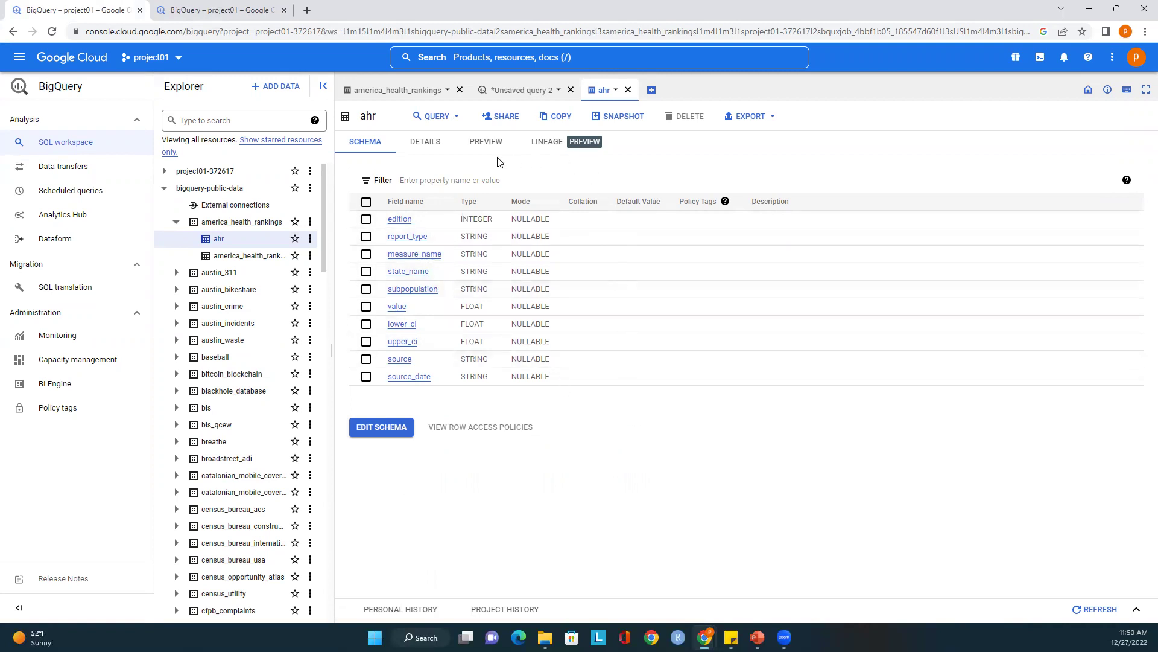
Step: Query the ahr table in a new tab, select all columns with *, run it, and look across the result columns
left_click(456, 116)
left_click(450, 142)
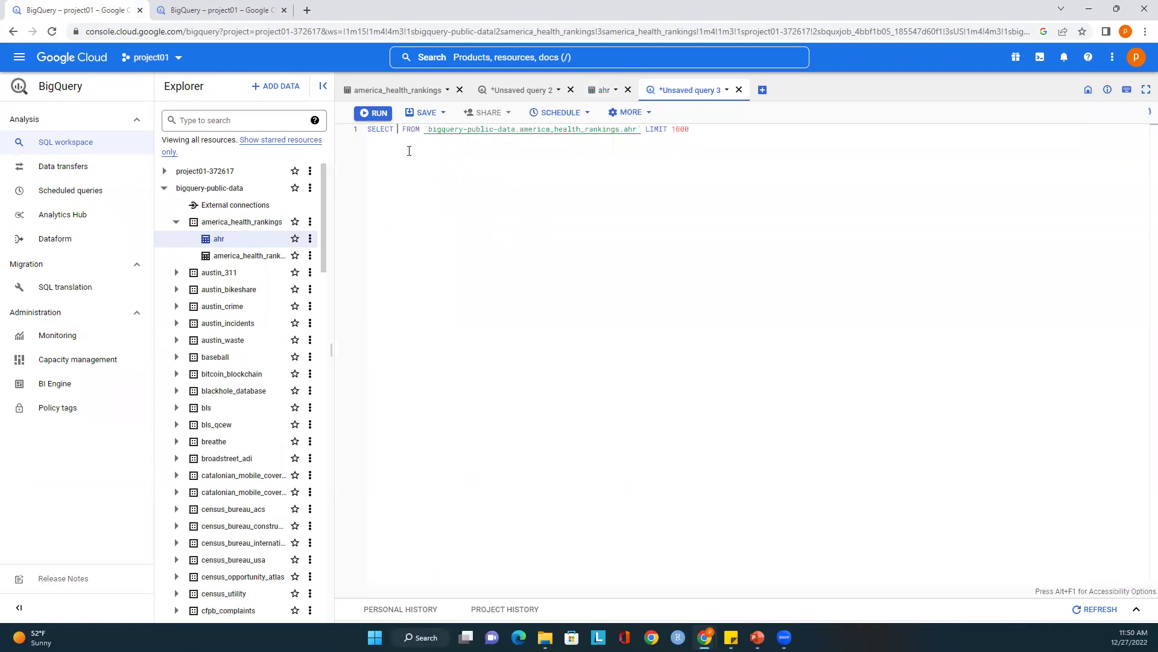
type("*")
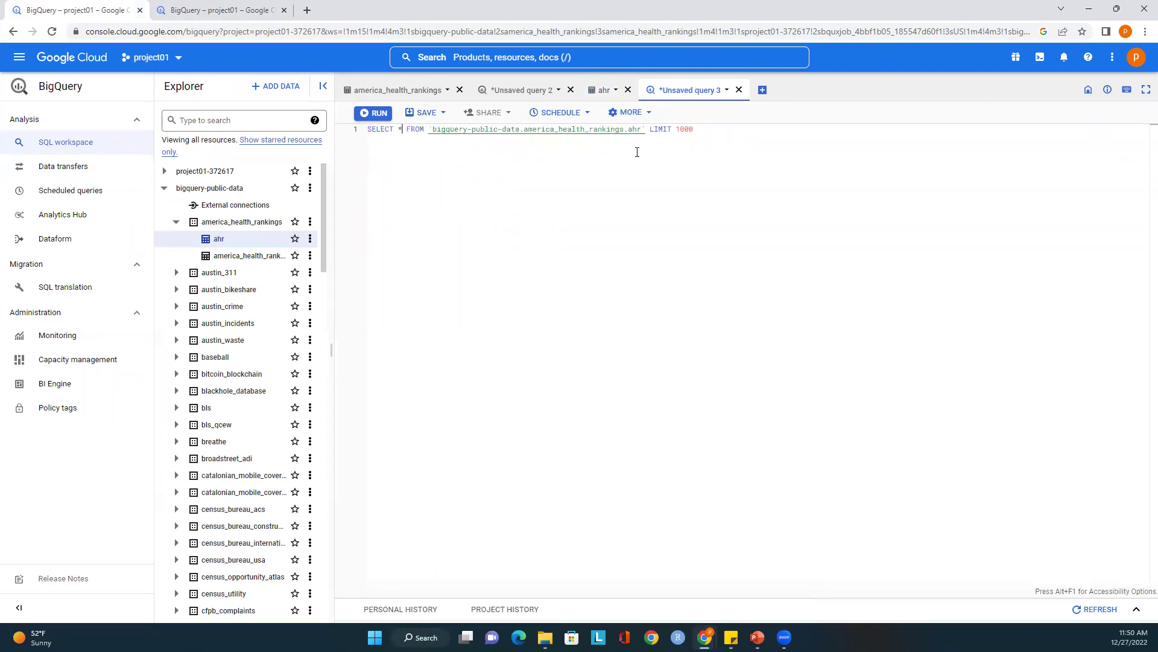
left_click(371, 116)
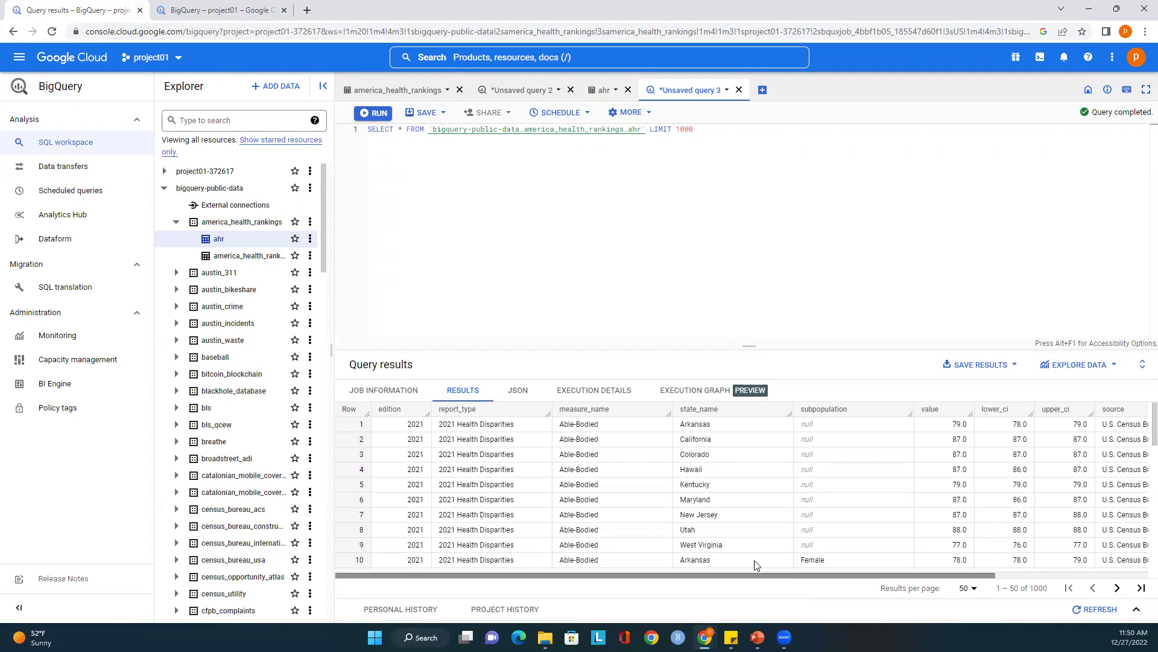
left_click_drag(741, 584, 919, 578)
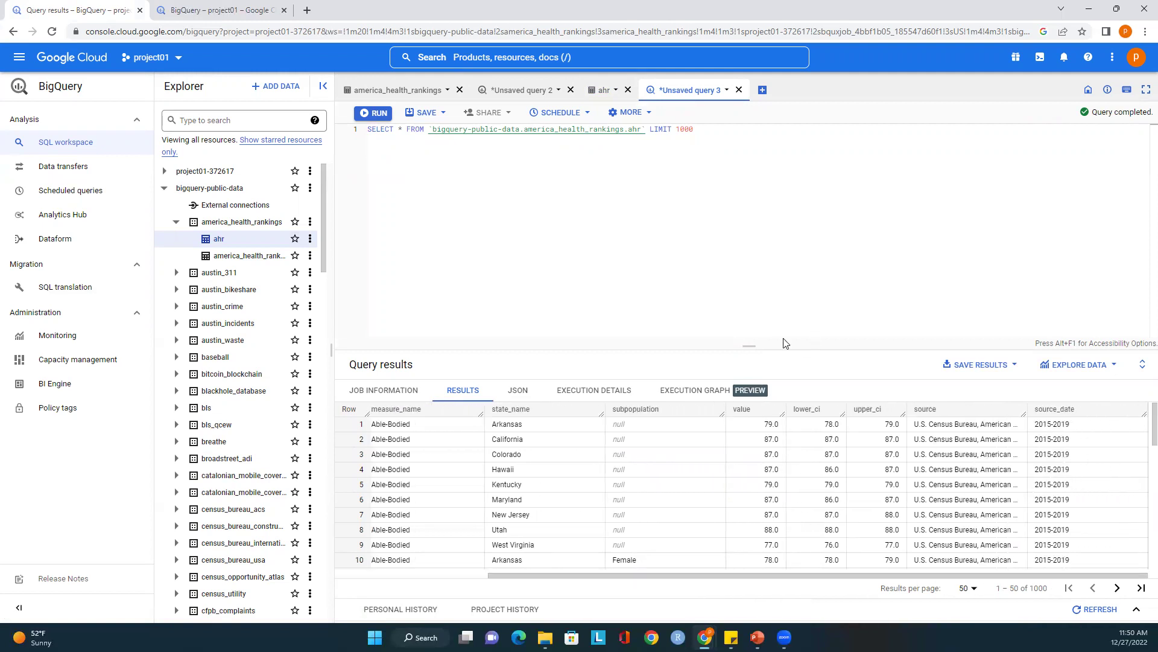
Step: Replace the column selection in the ahr query with count(*) and run it
left_click(413, 125)
key("BackSpace")
type("count(*)")
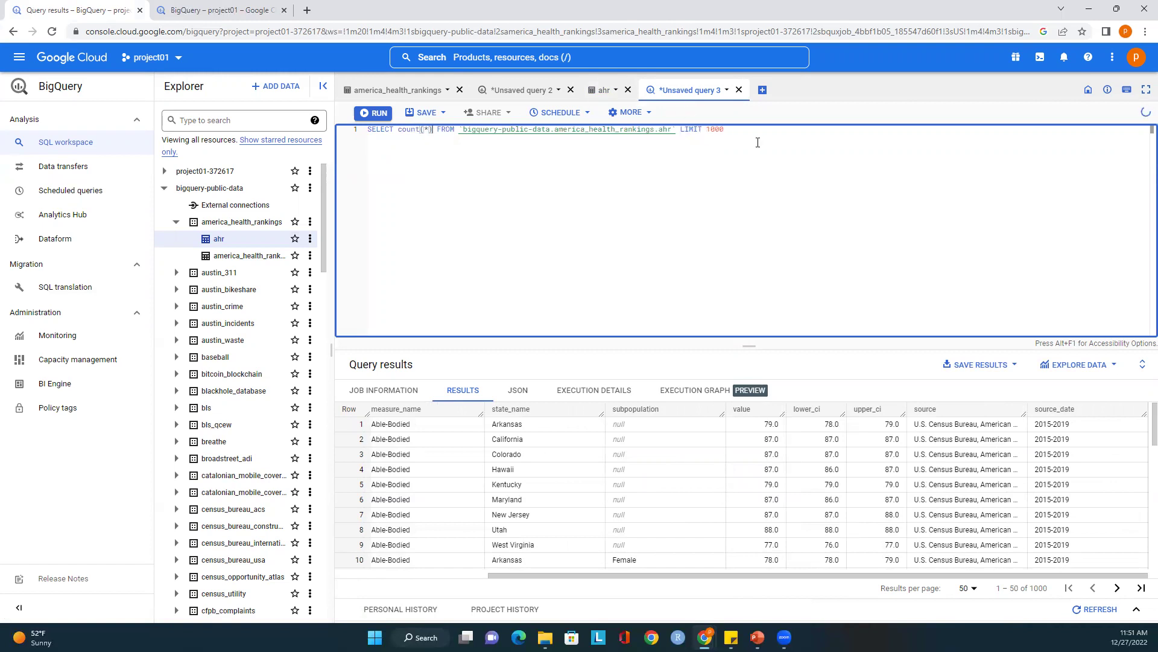
left_click(355, 133)
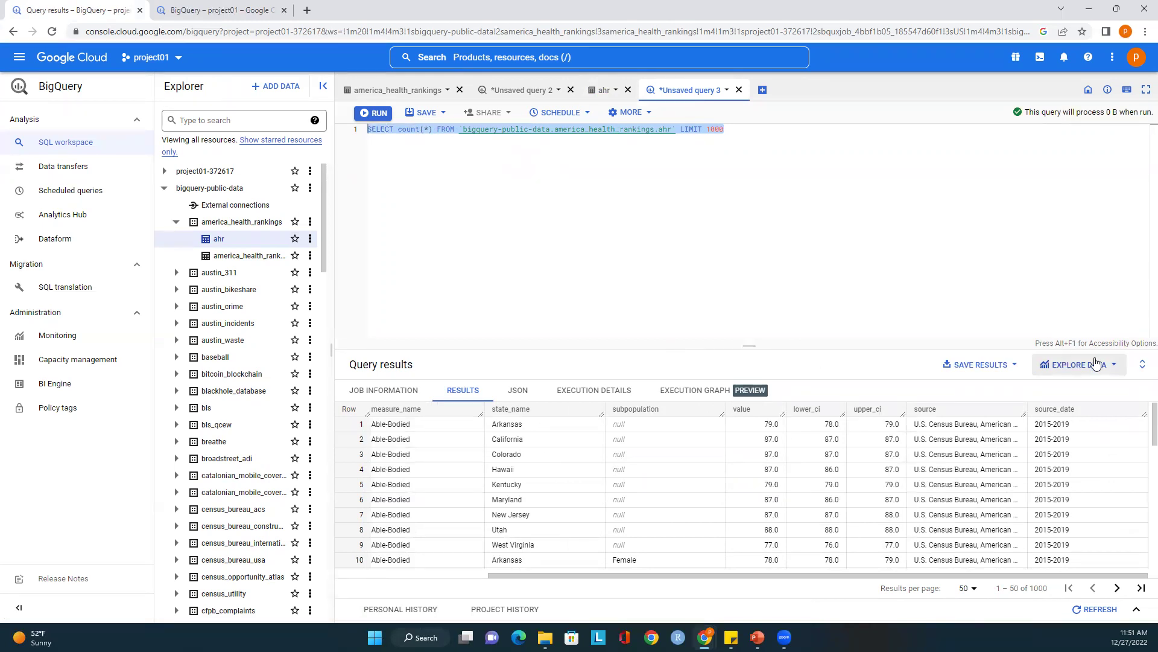
scroll(1140, 430, "down", 8)
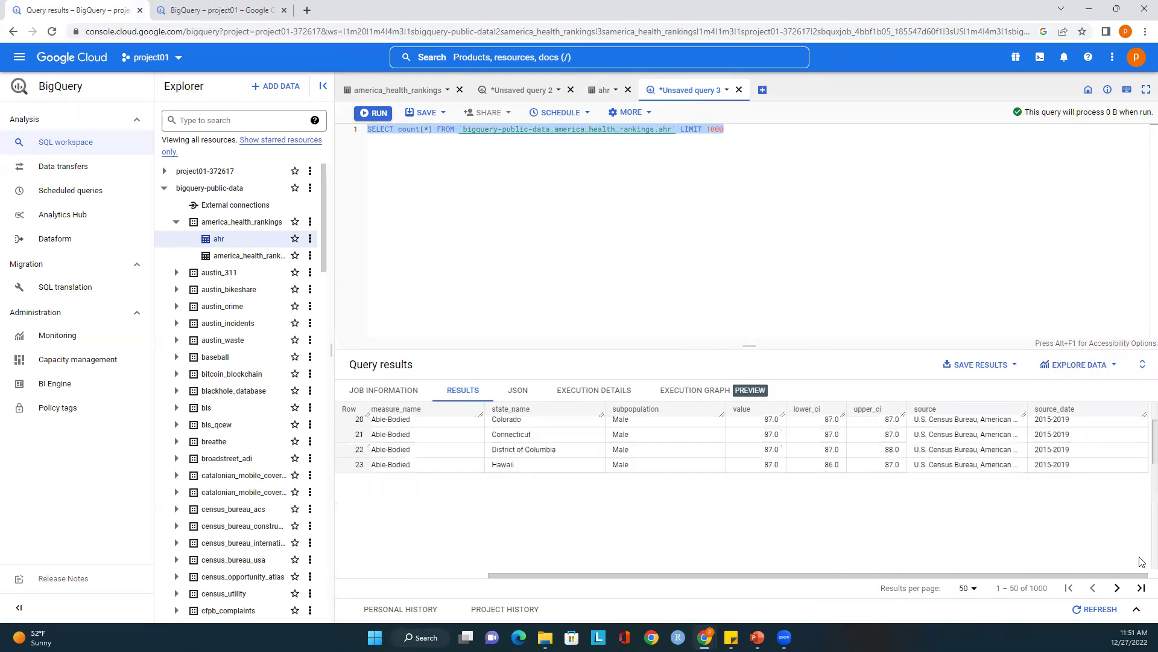
left_click(376, 115)
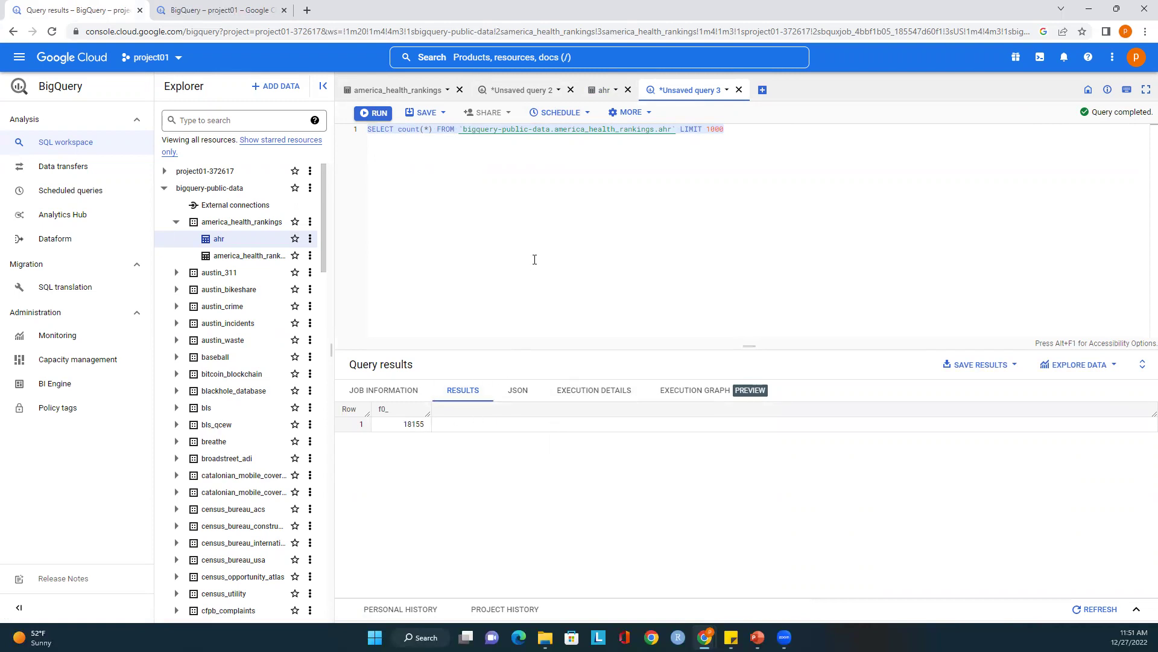
Step: Change the ahr query from count(*) back to *, run it, and view the execution details
key("ctrl+a")
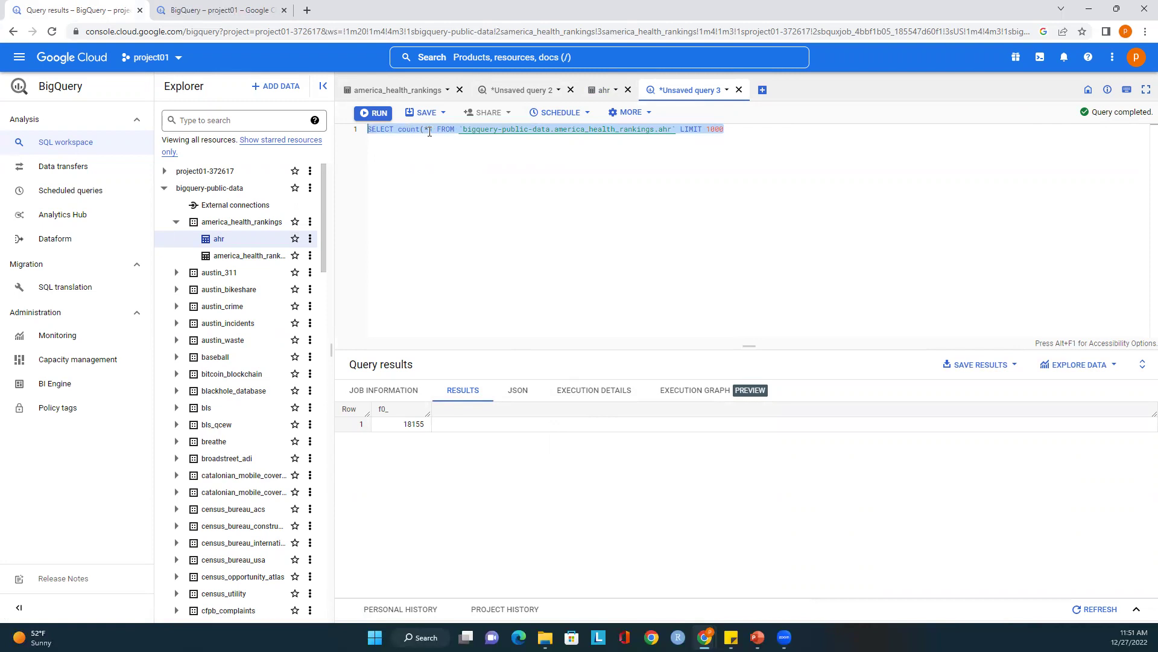
left_click(432, 130)
key("BackSpace")
key("BackSpace")
key("BackSpace")
key("BackSpace")
key("BackSpace")
key("BackSpace")
key("BackSpace")
key("BackSpace")
key("BackSpace")
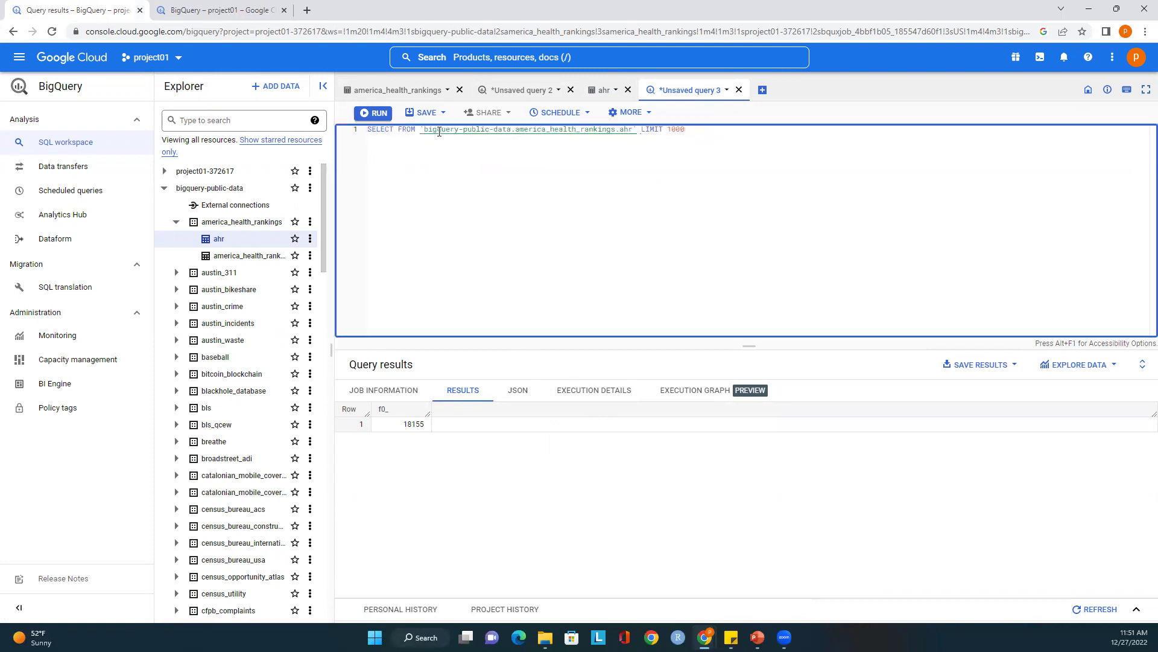
type("*")
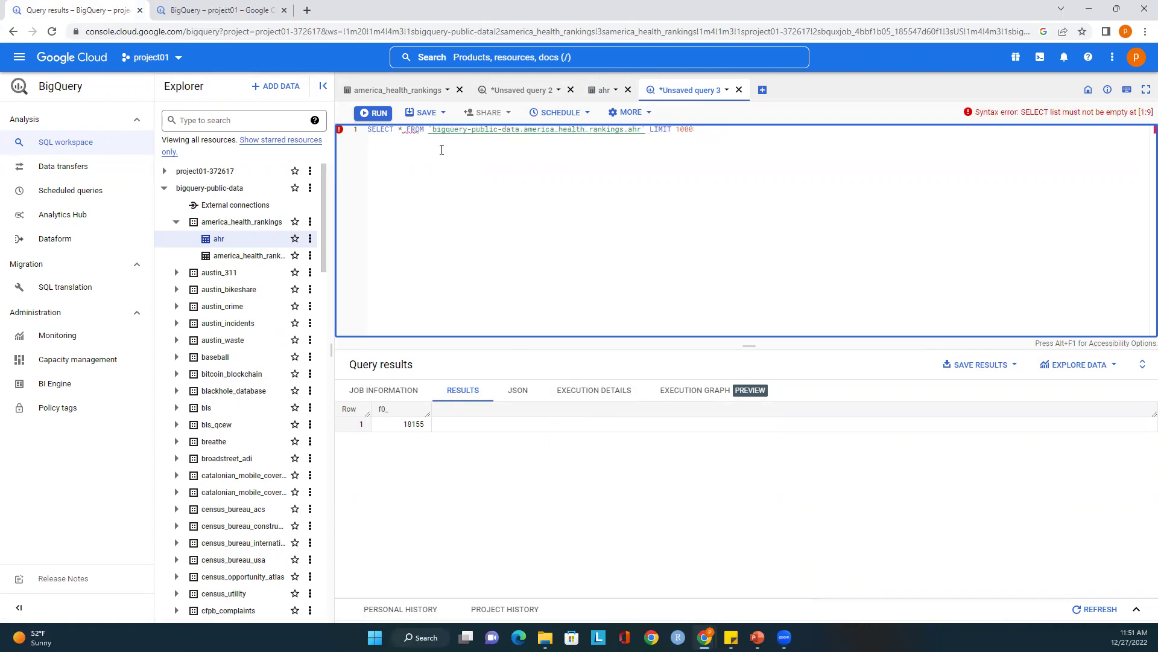
left_click(379, 113)
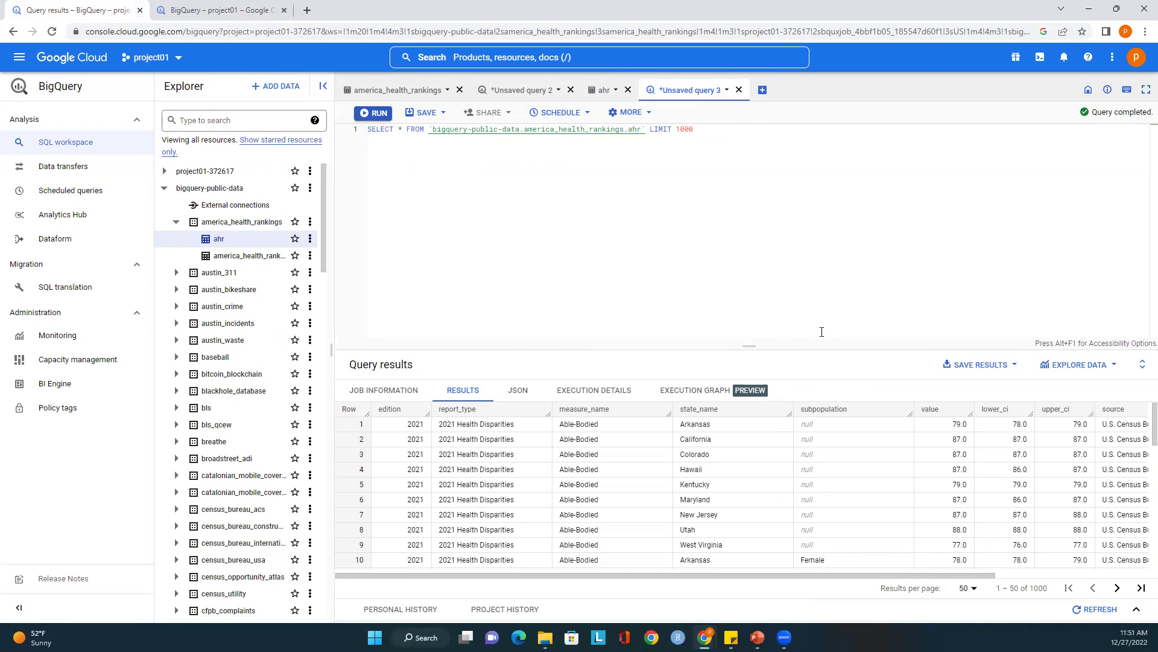
left_click(621, 390)
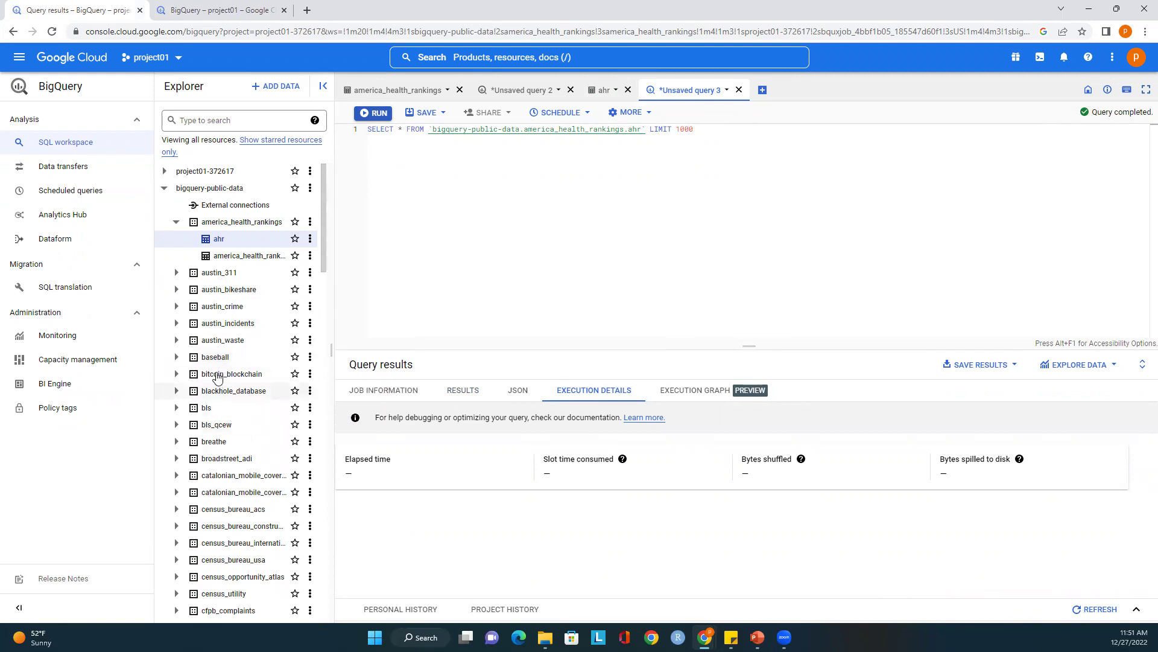
Step: View the baseball dataset's info and the schemas of its games_post_wide, games_wide and schedules tables
left_click(216, 357)
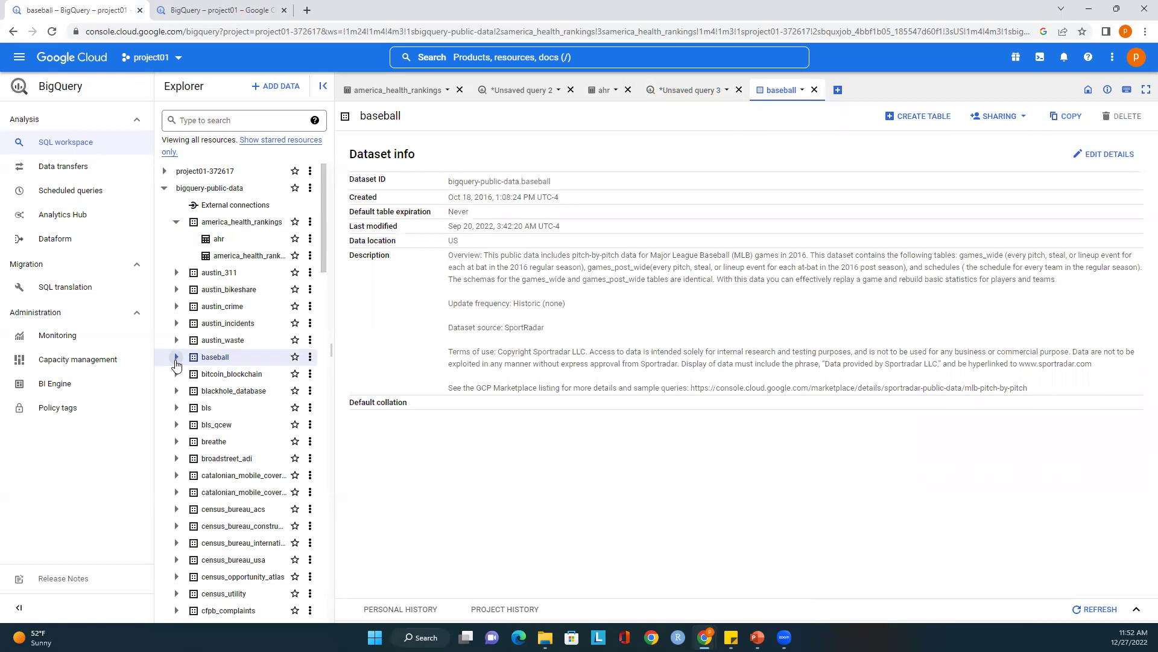
left_click(176, 358)
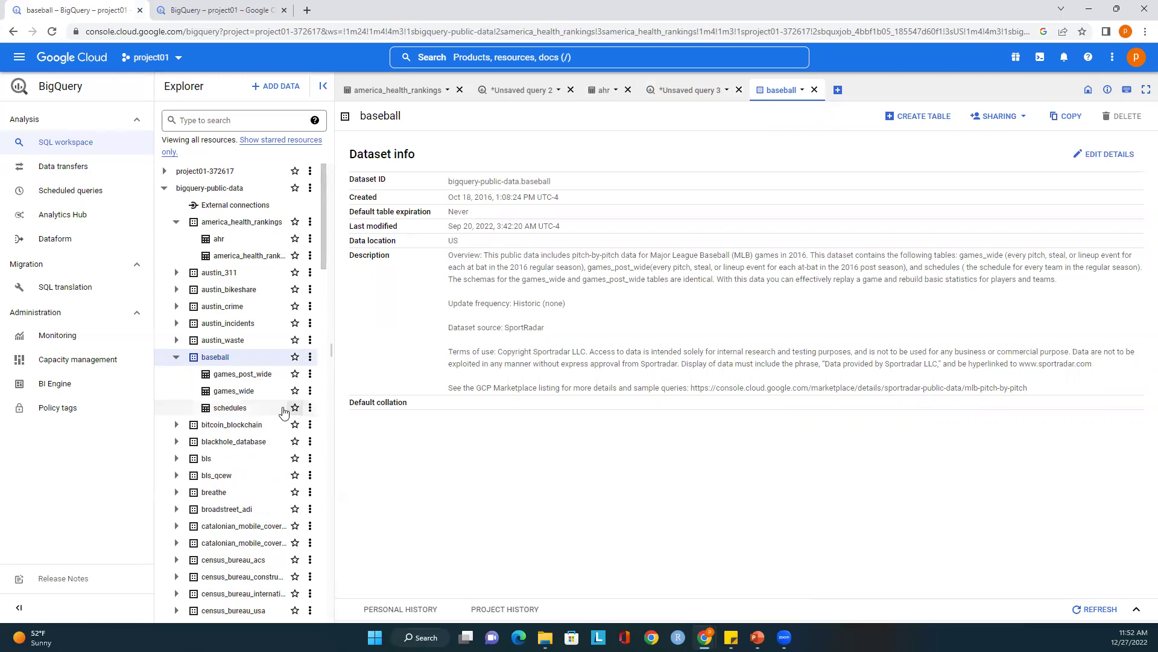
left_click(244, 375)
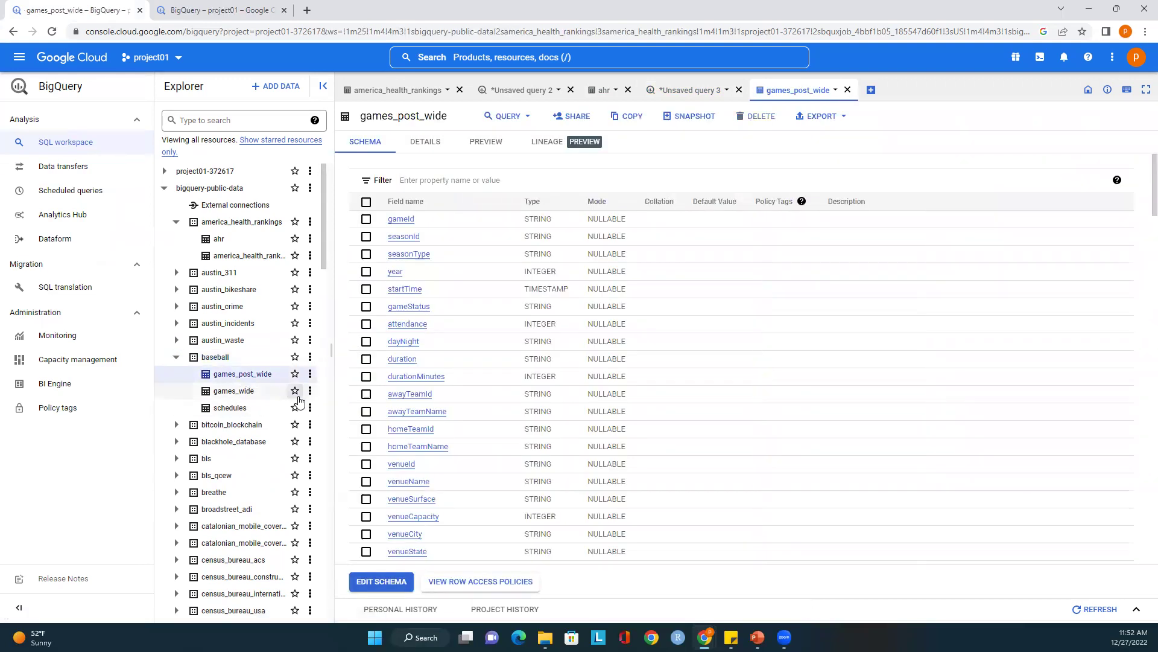
left_click(244, 391)
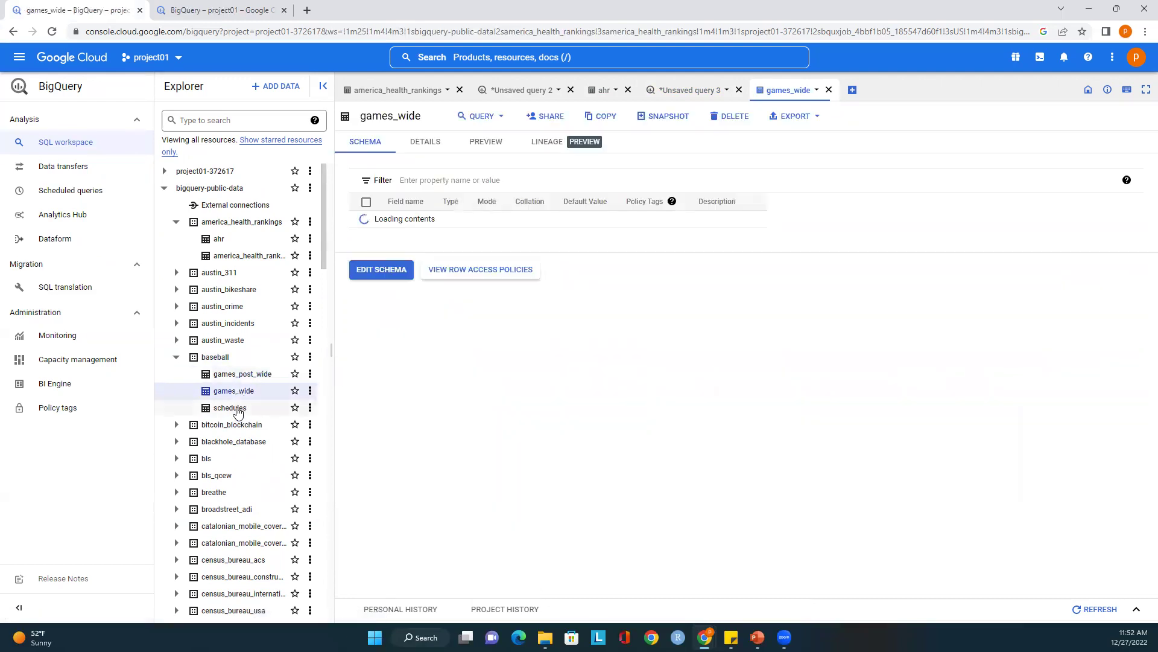
left_click(235, 409)
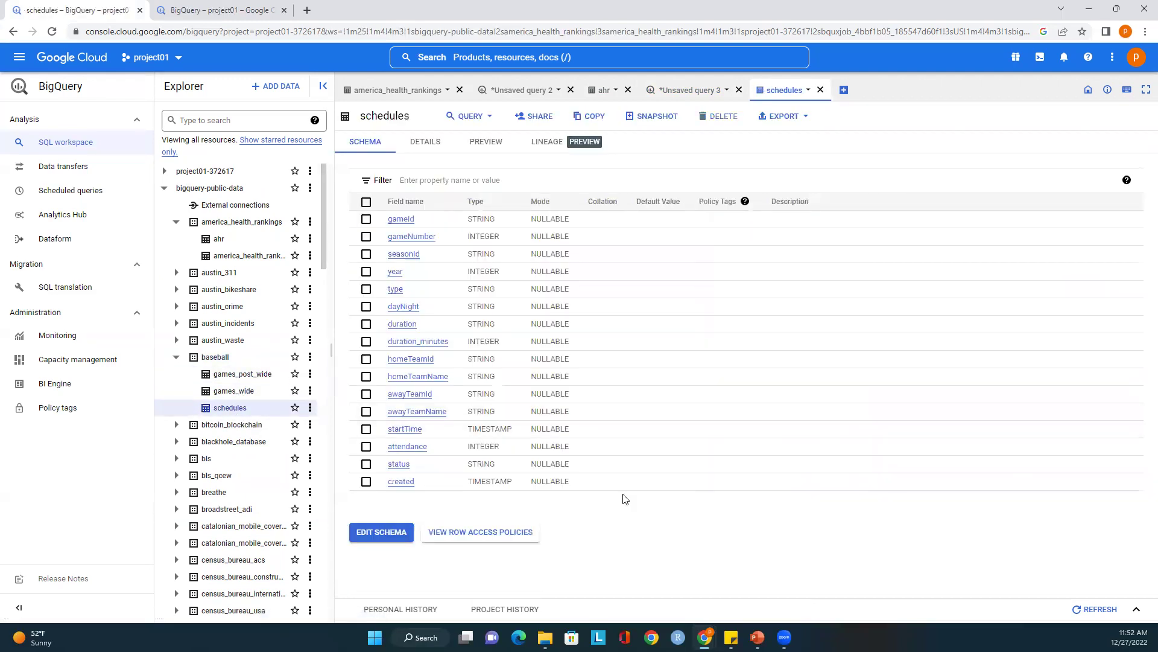
Step: Query the baseball schedules table in a new tab, select all columns with *, run it, and look through the results
left_click(493, 115)
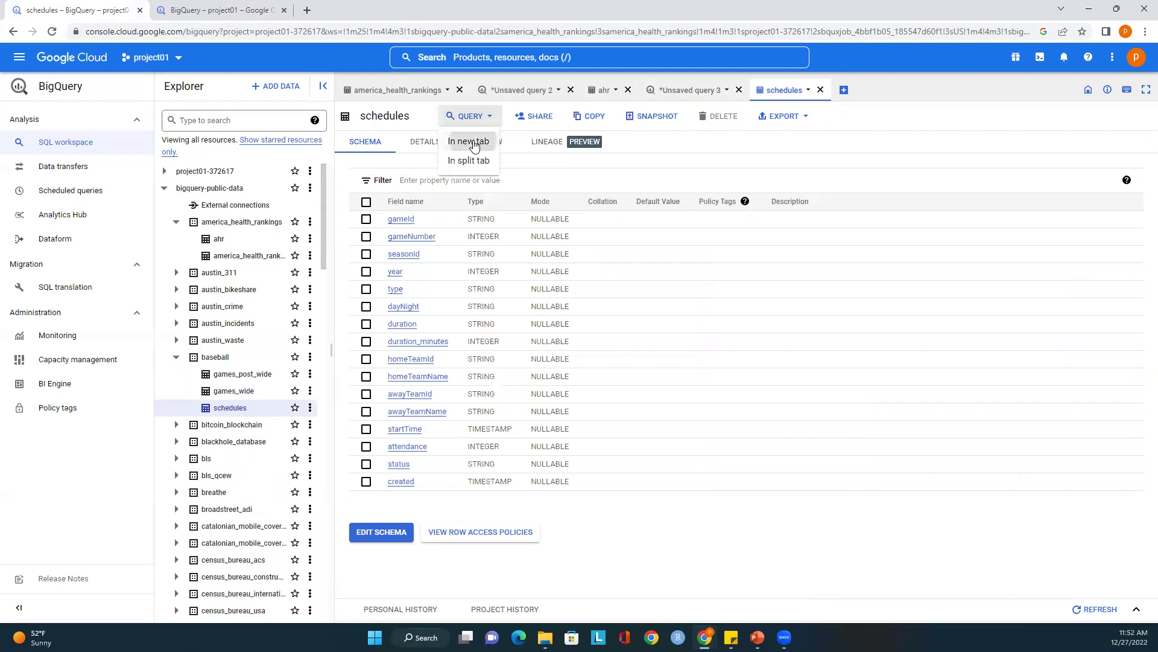
left_click(475, 145)
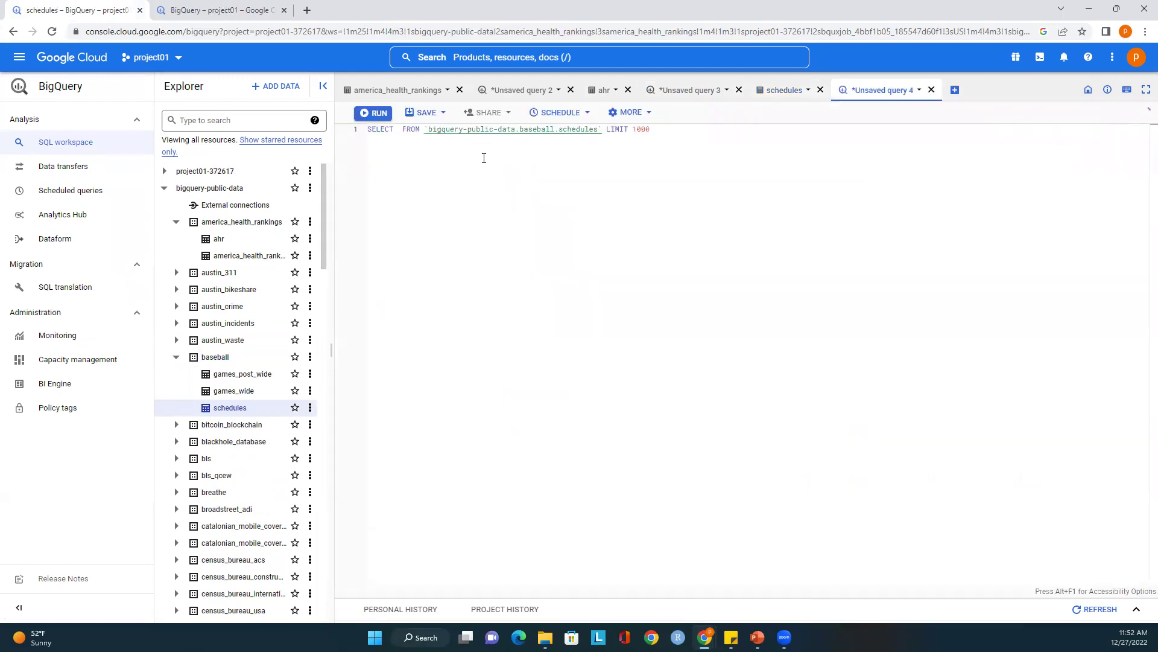
type("*")
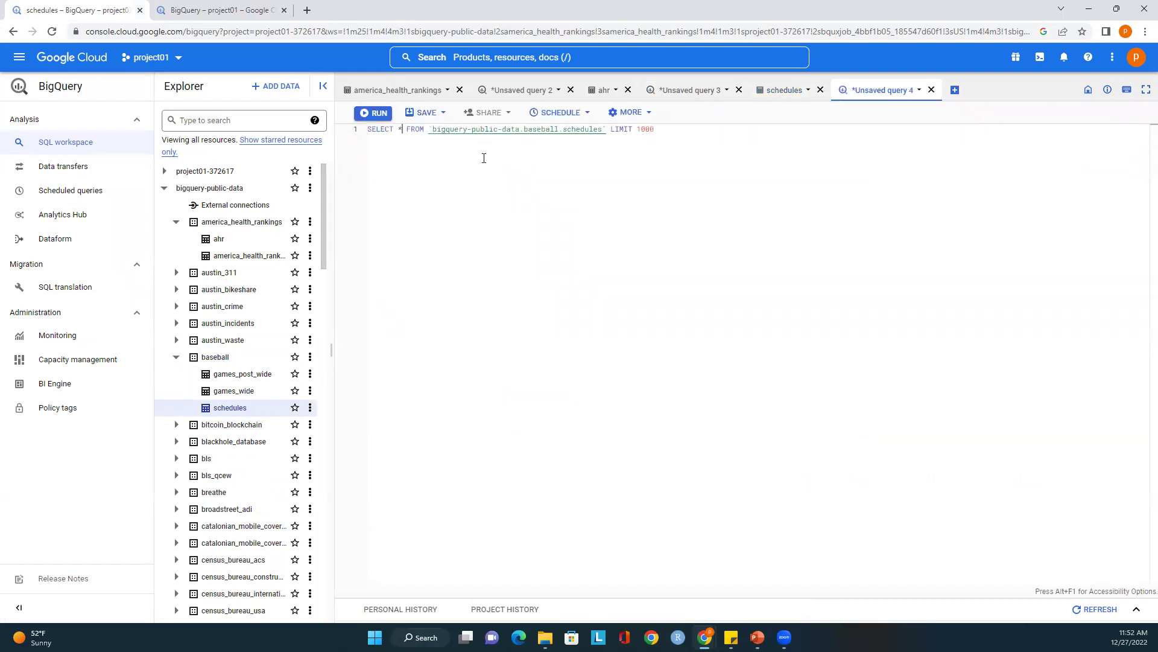
left_click(386, 114)
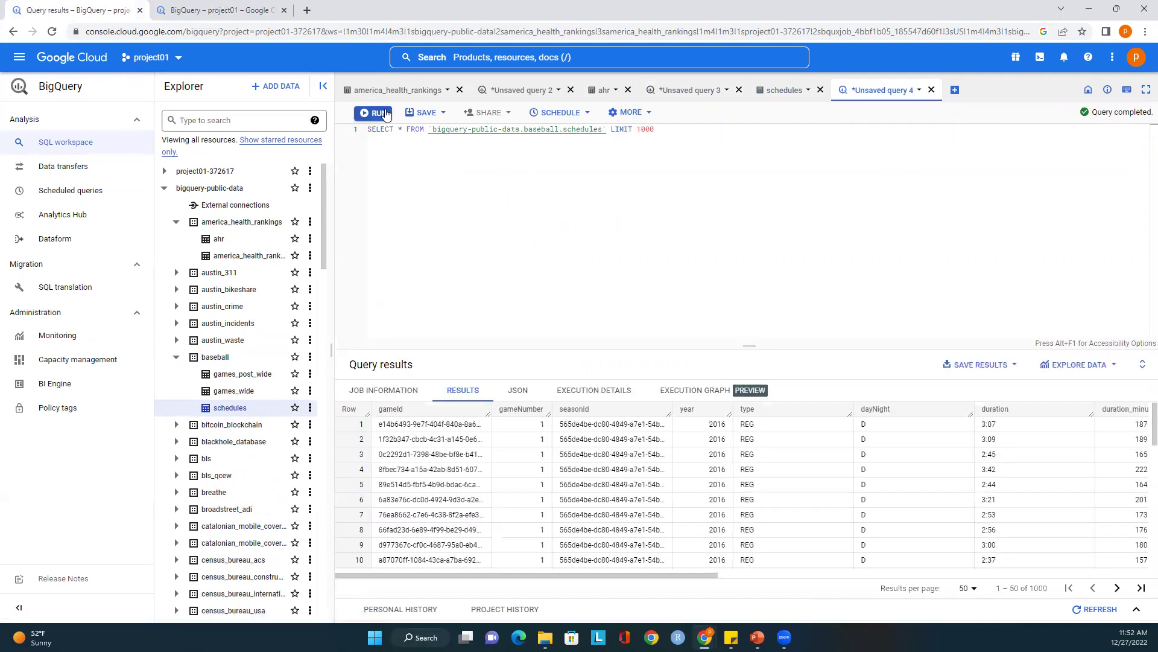
scroll(921, 470, "down", 1)
scroll(917, 470, "up", 1)
Step: Replace * with count(*) in the baseball schedules query and run it
left_click(403, 129)
key("BackSpace")
type("count(*")
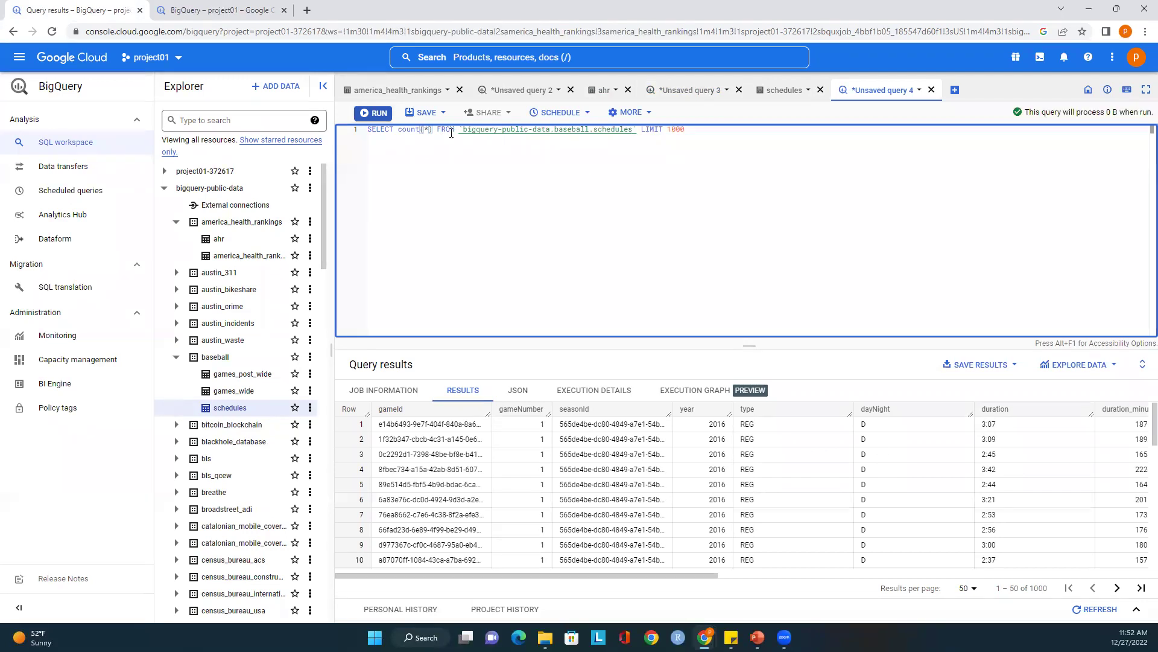
left_click(382, 115)
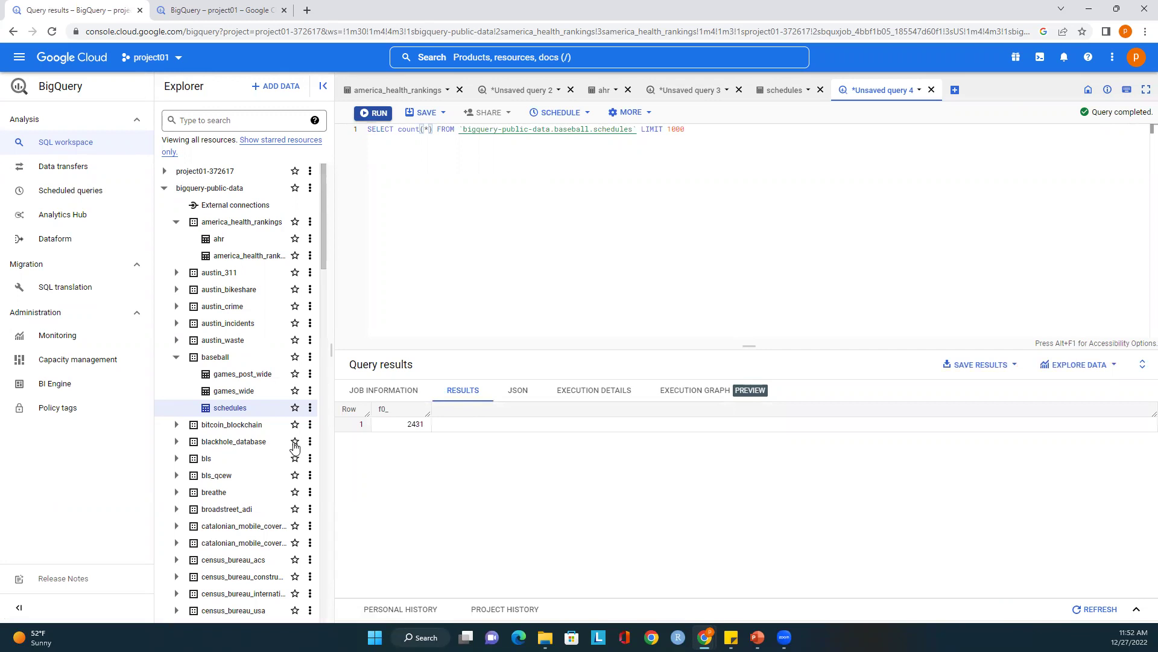
Step: Browse the list of datasets available in bigquery-public-data
scroll(293, 446, "down", 10)
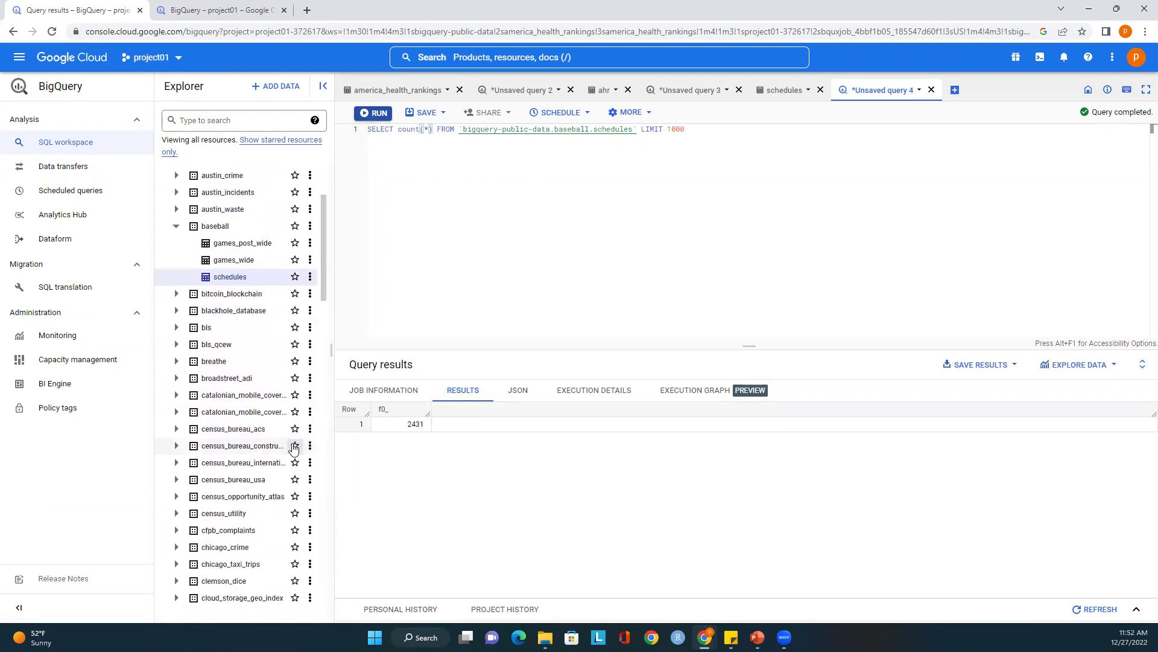
scroll(322, 315, "down", 2)
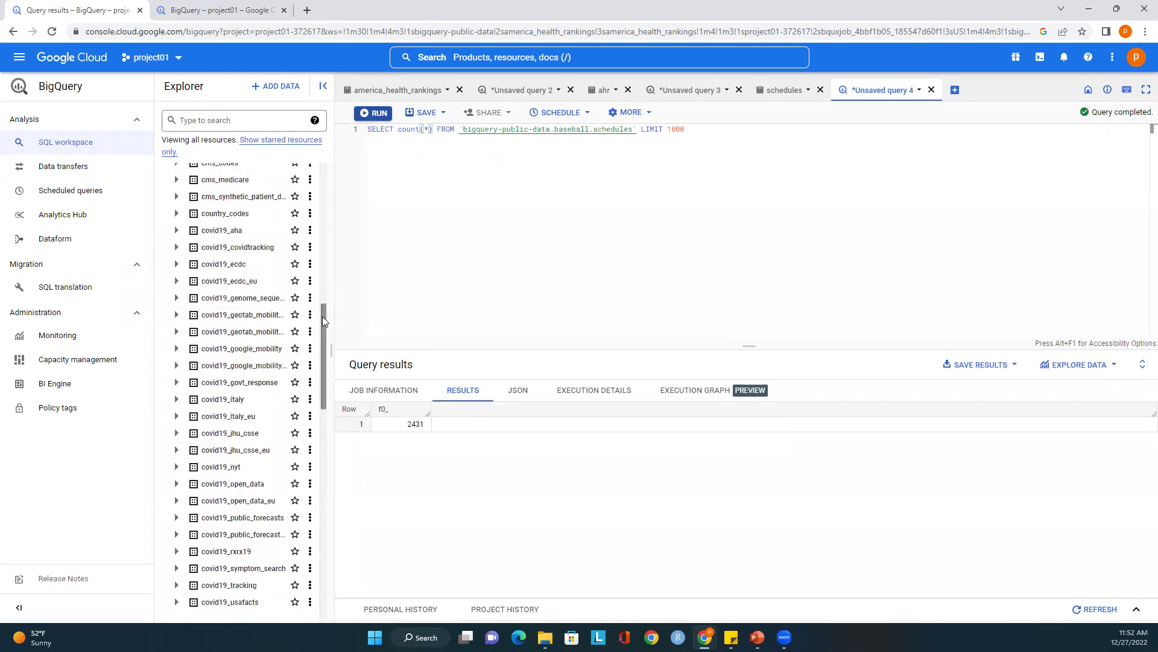
left_click_drag(326, 319, 319, 529)
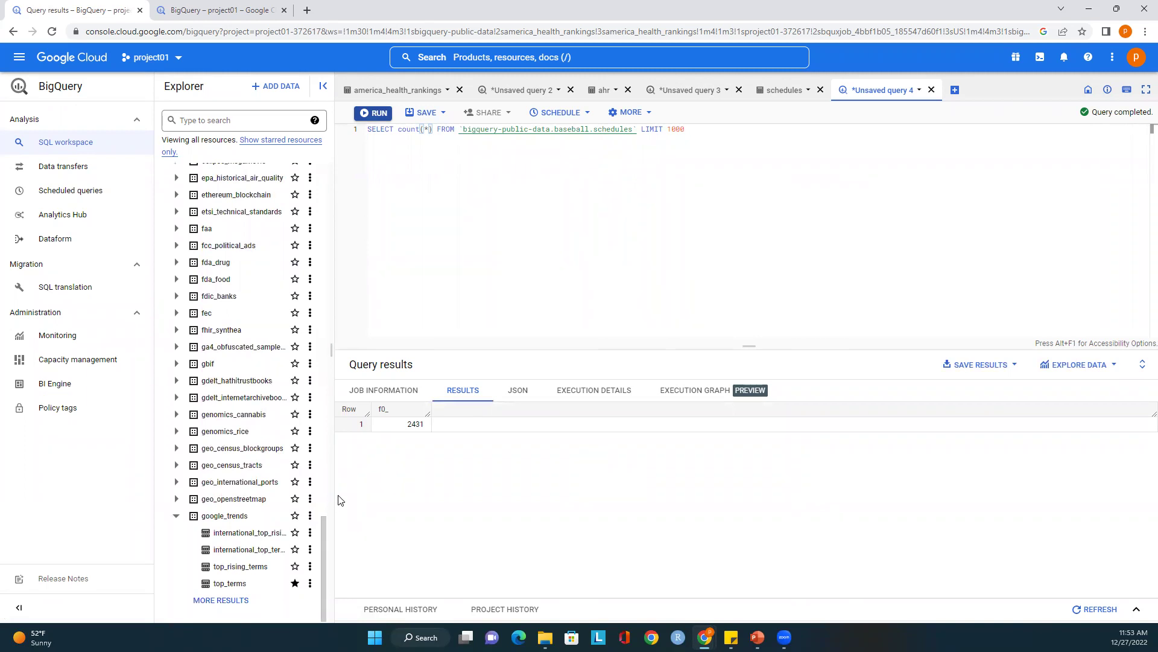
left_click_drag(323, 547, 329, 171)
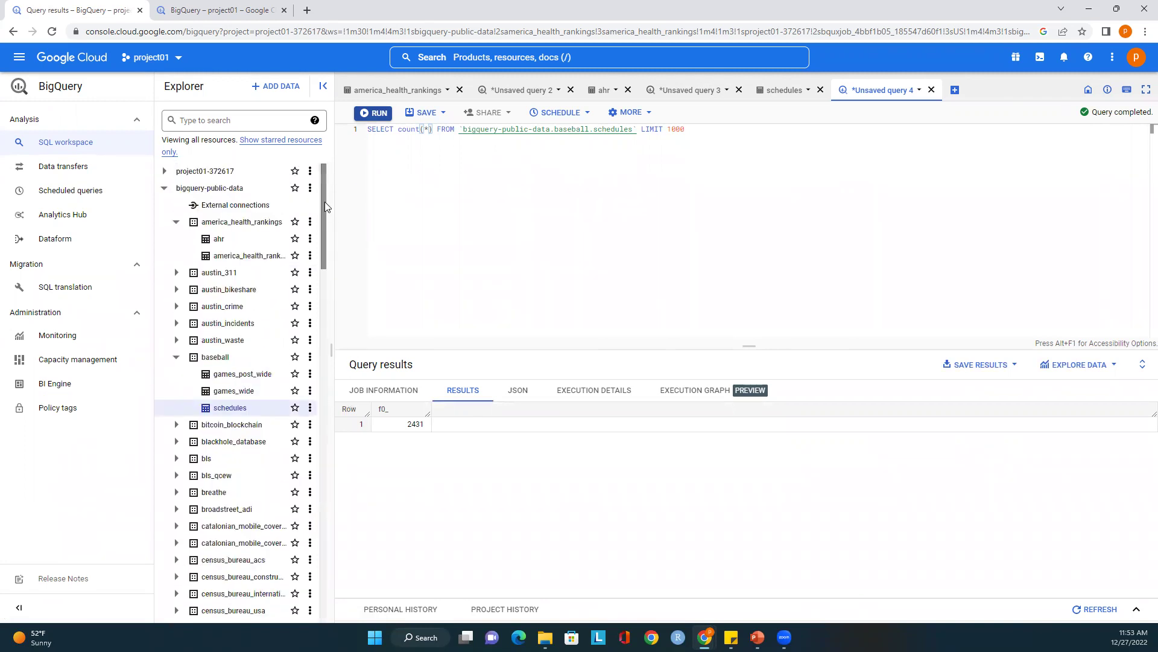
scroll(304, 483, "down", 10)
scroll(303, 519, "down", 12)
scroll(325, 187, "up", 20)
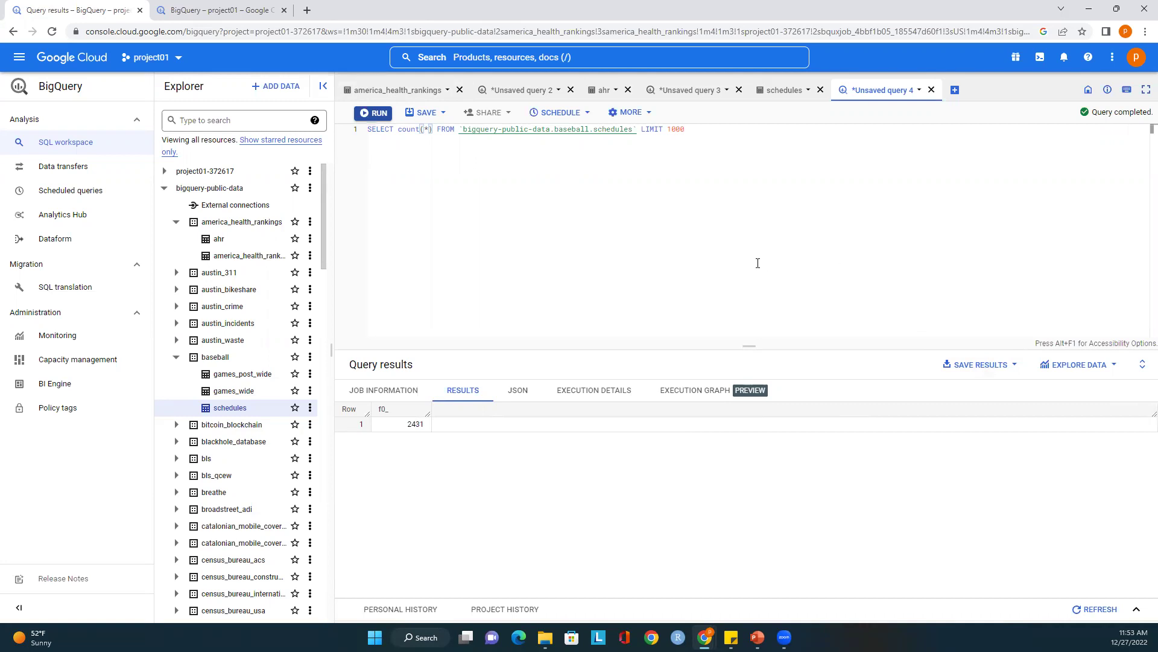
Step: Review the options for saving the baseball schedules query results and for exploring the data
left_click(1012, 368)
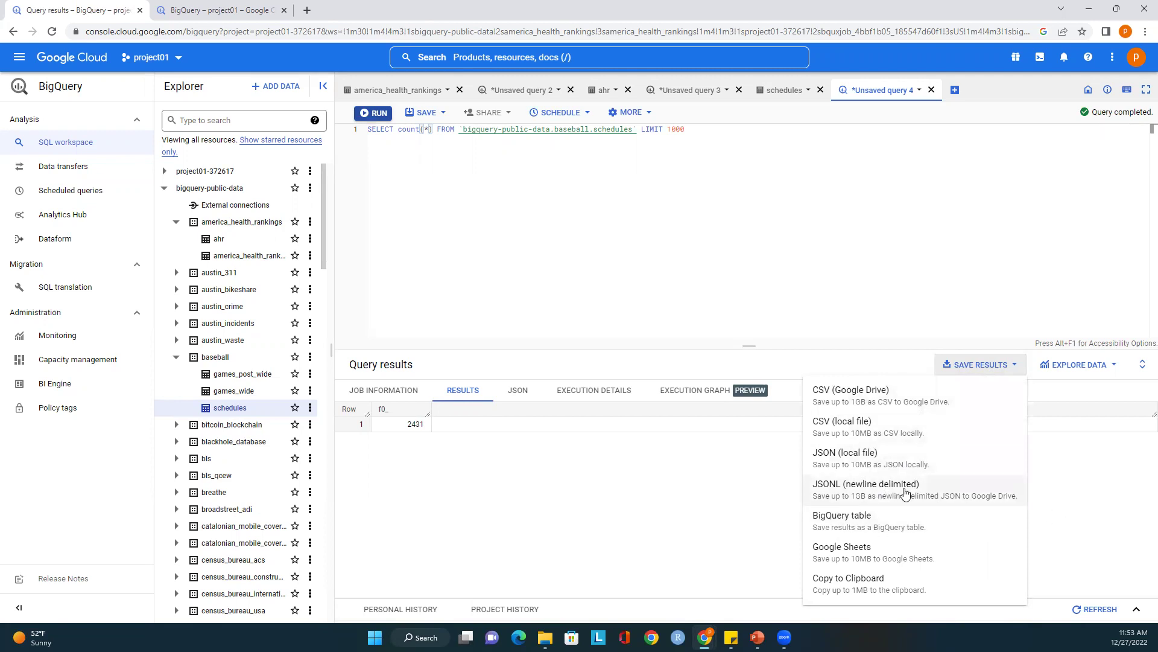
left_click(1086, 494)
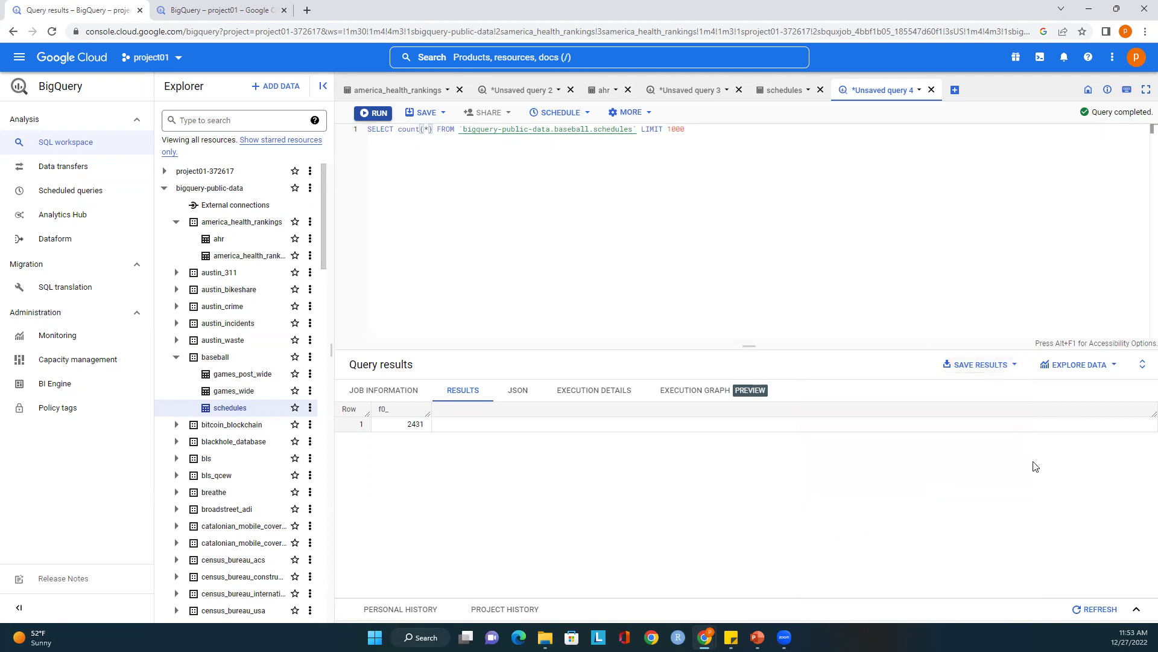
left_click(1112, 366)
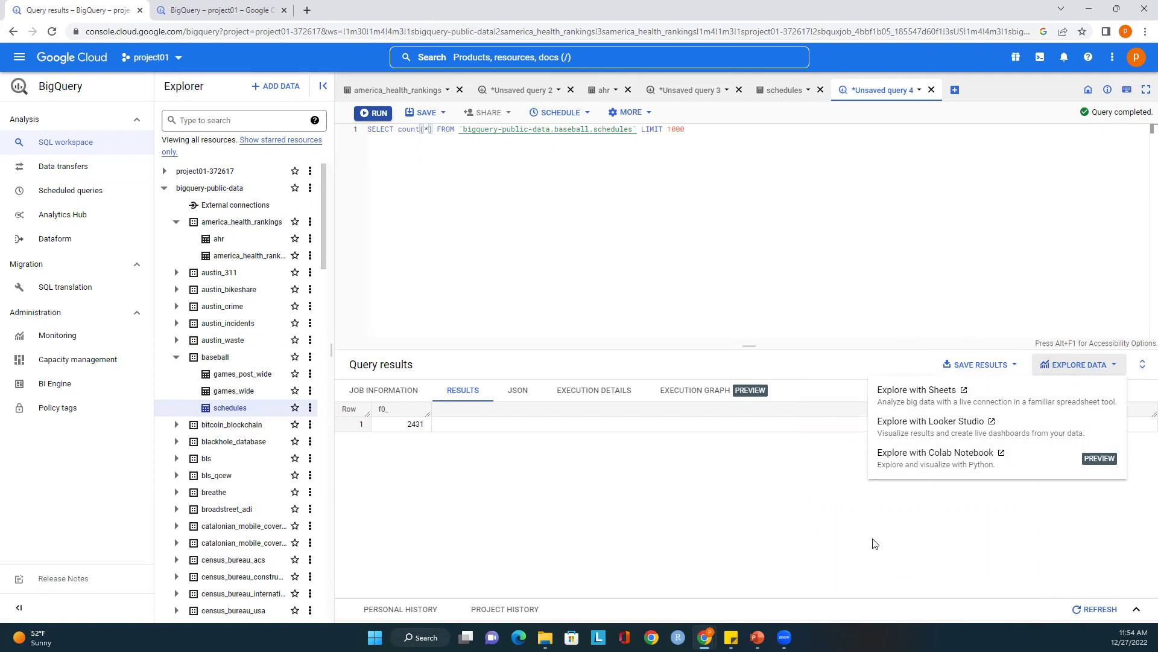
Step: Switch to the project01 browser tab, view the hurricane table, return to its query results, and open the data exploration options
left_click(239, 9)
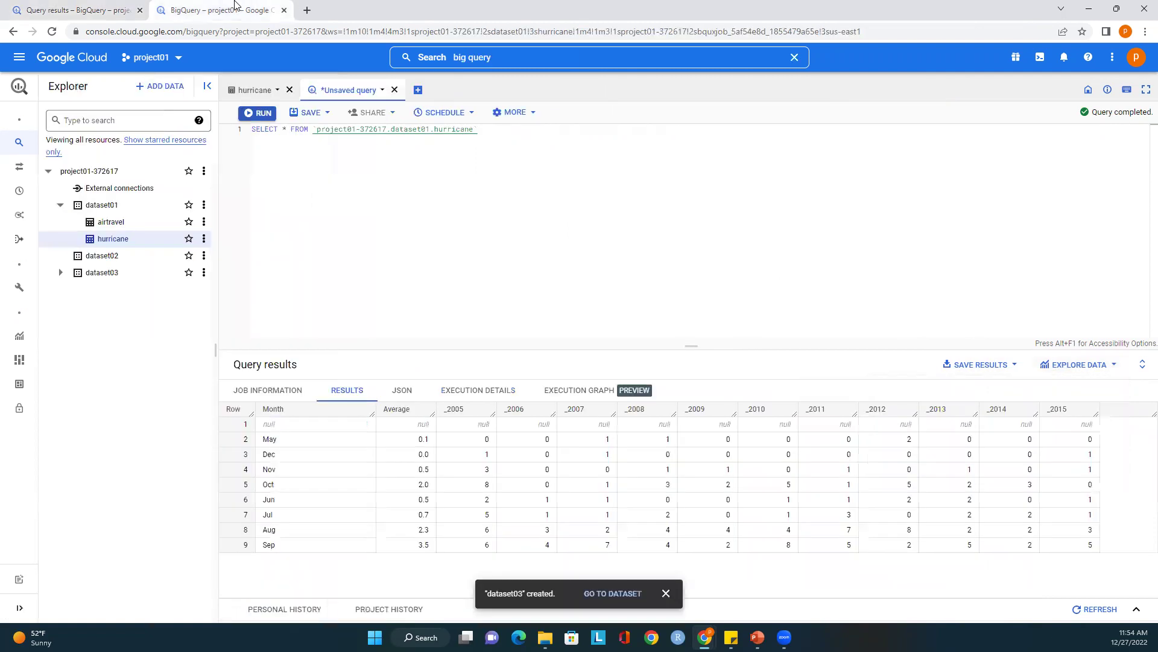
left_click(133, 240)
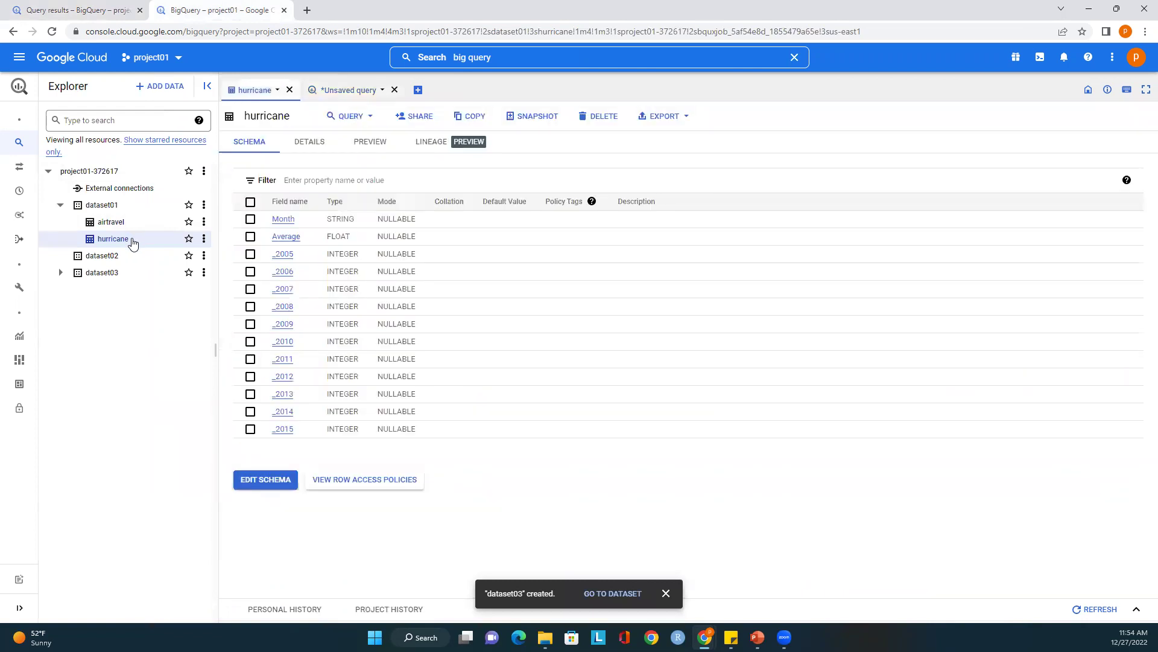
left_click(348, 92)
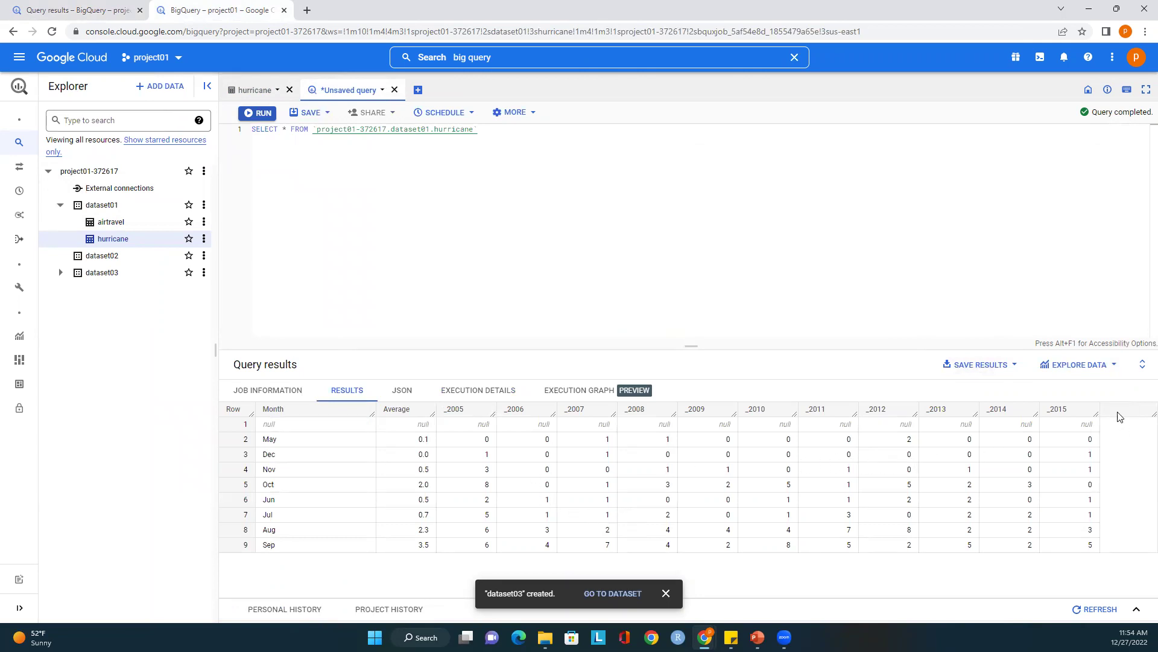
left_click(1112, 367)
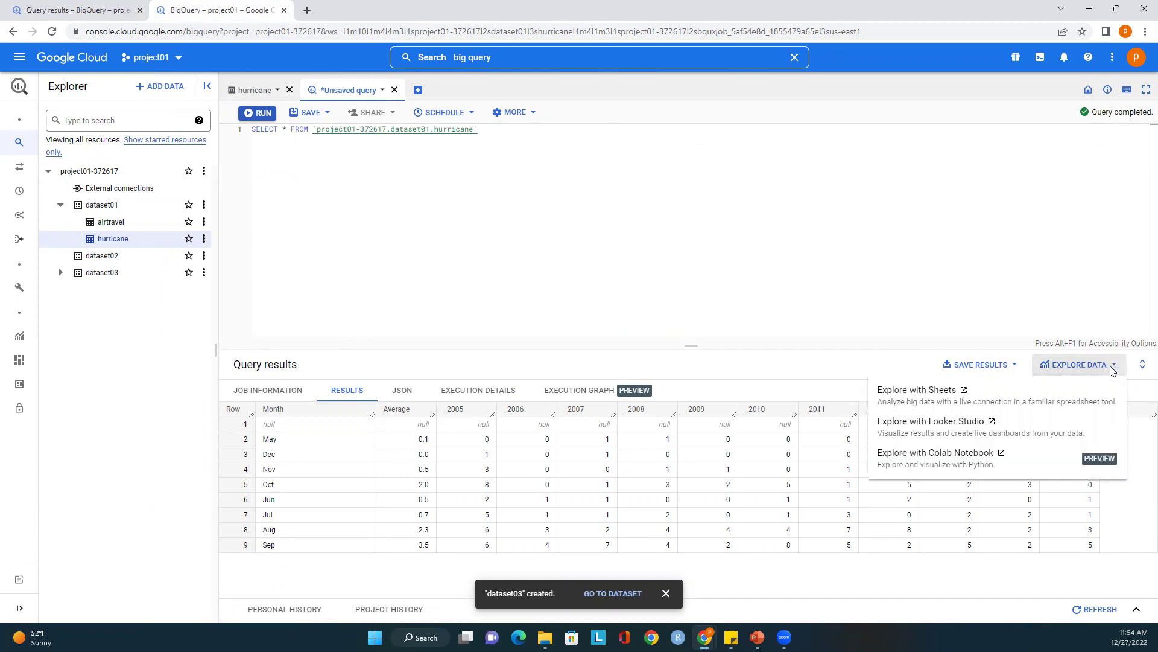